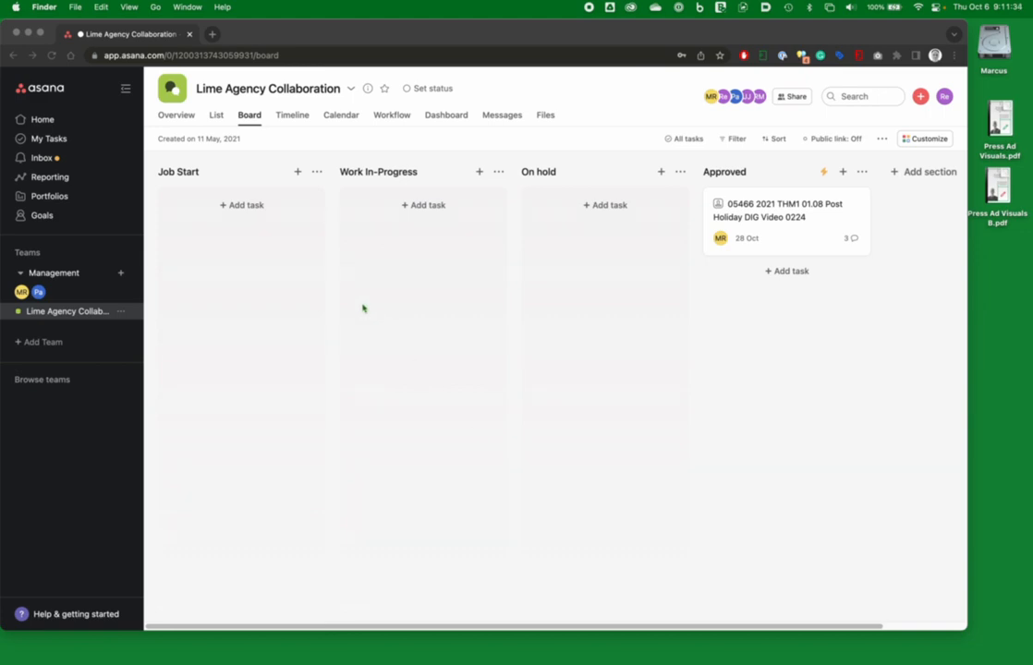
Step: Add a task named "Press ad for today" to the Job Start column and open its details
click(242, 206)
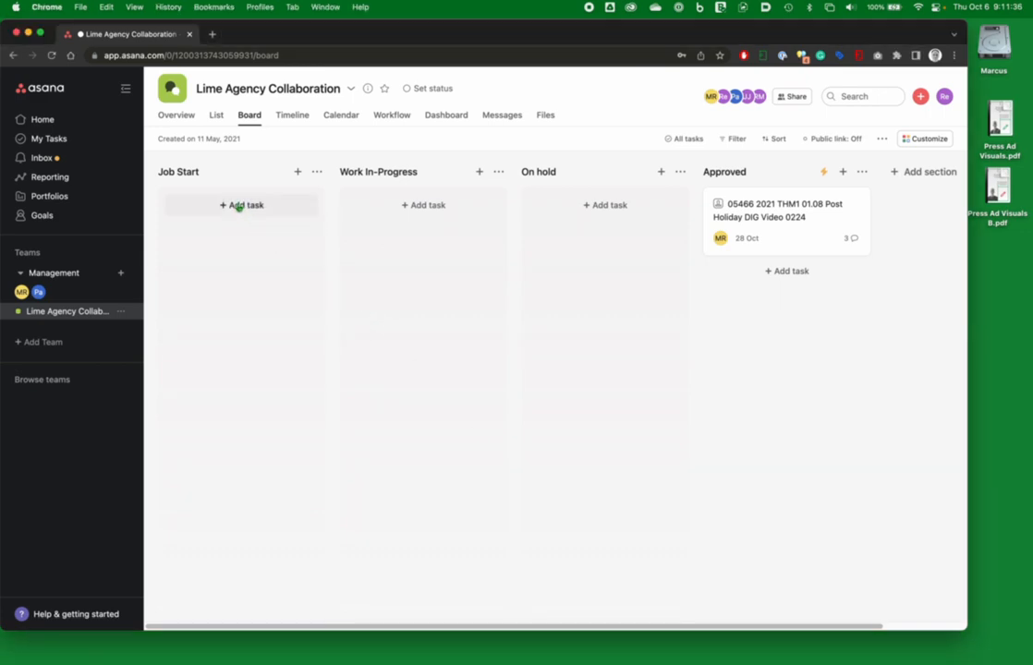
click(239, 206)
text(Pre)
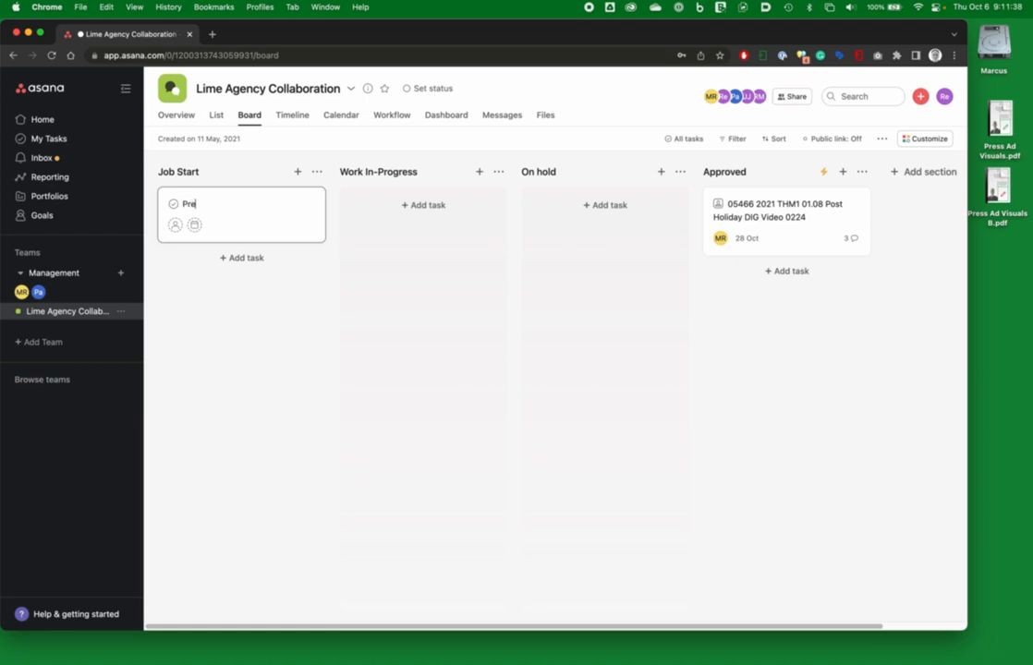
text(ss ad for today)
click(260, 208)
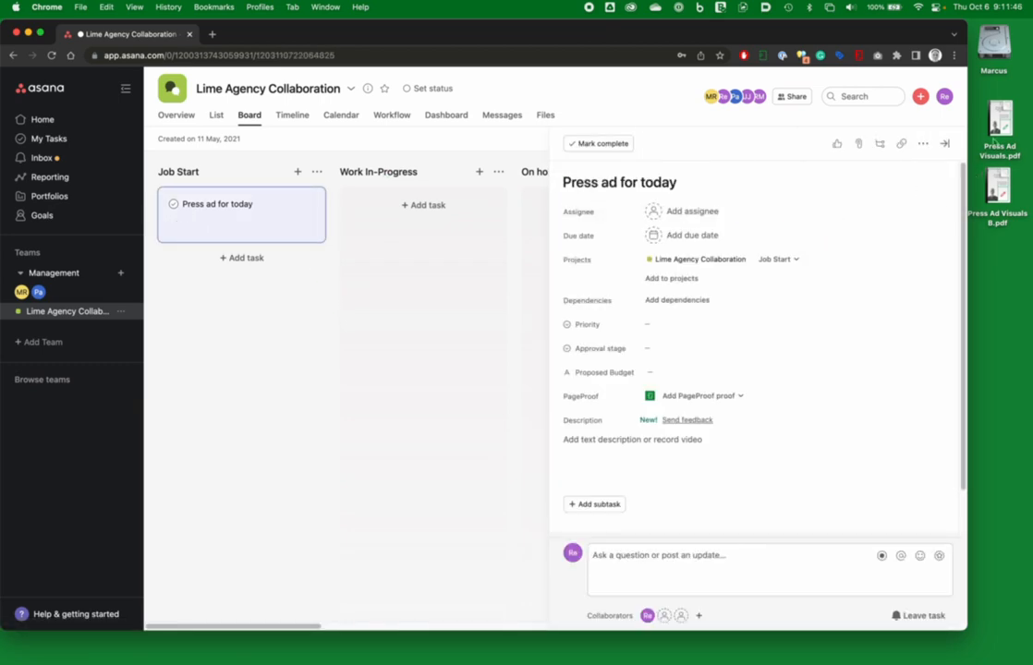
Step: Attach the Press Ad Visuals.pdf file from the desktop to the task
drag(1003, 123, 764, 457)
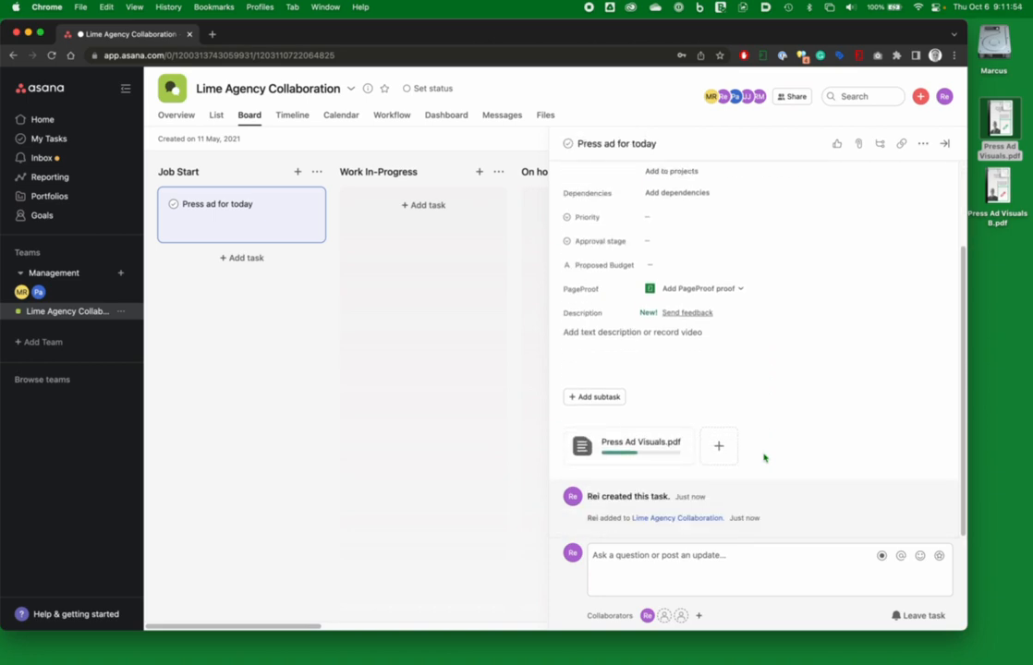
scroll(764, 456, up, 3)
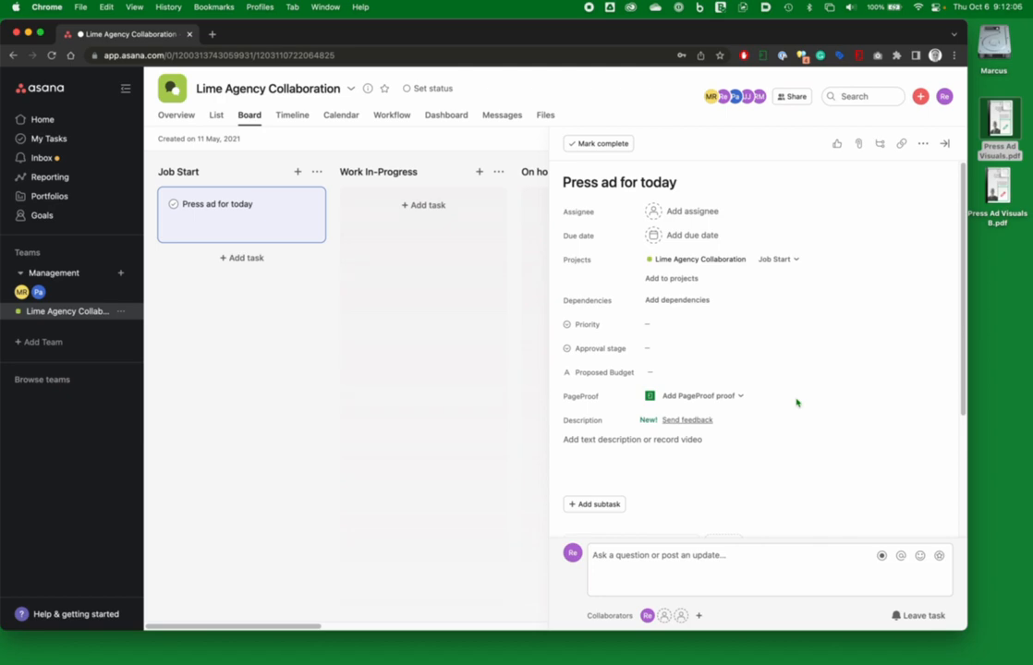
Step: Start creating a new PageProof proof for the task with the message to reviewers "Please check my work"
click(740, 398)
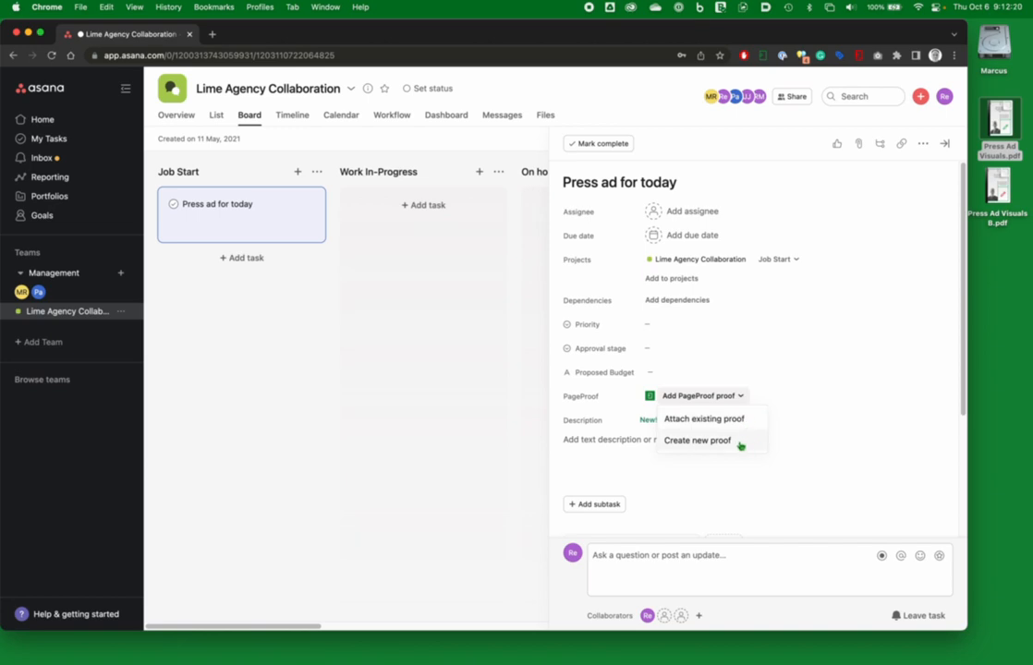
click(740, 443)
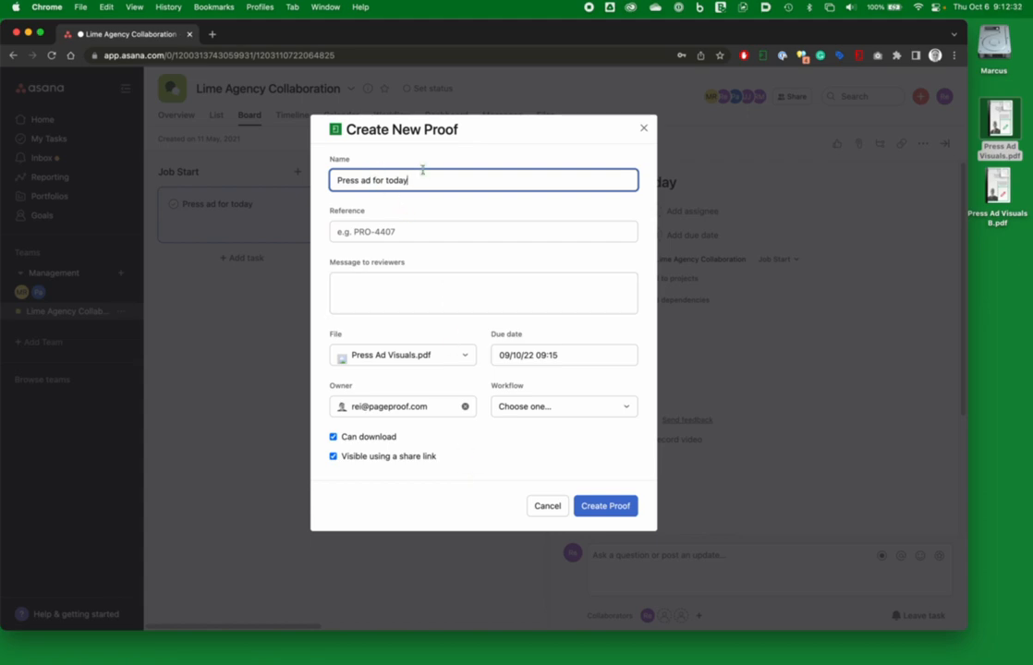
click(377, 286)
text(Please)
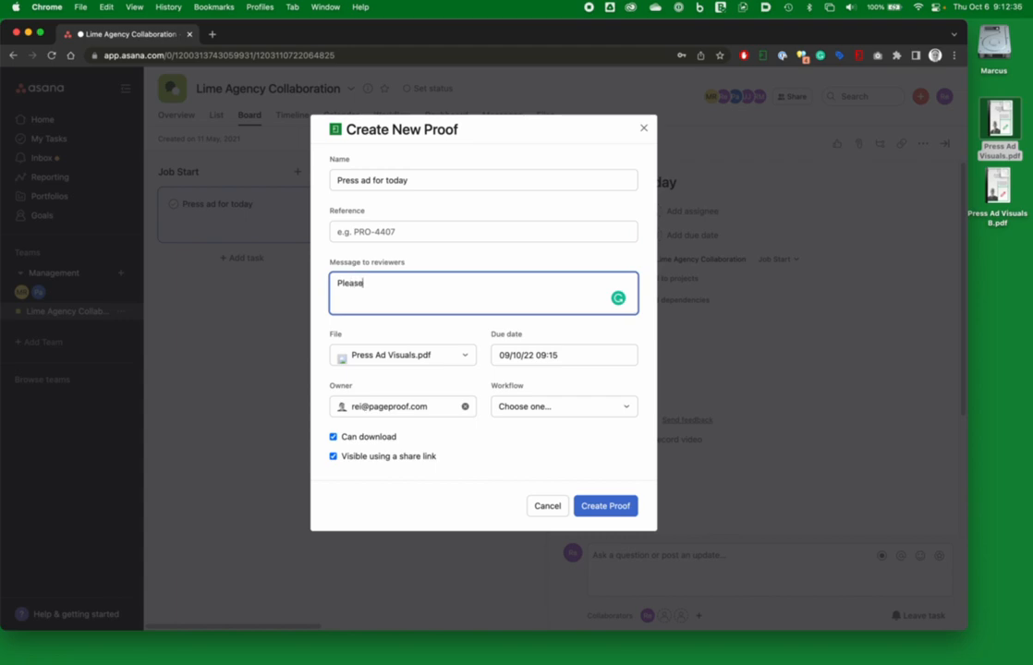
text( check my work)
Step: Choose Product workflow for the proof and create it
click(468, 356)
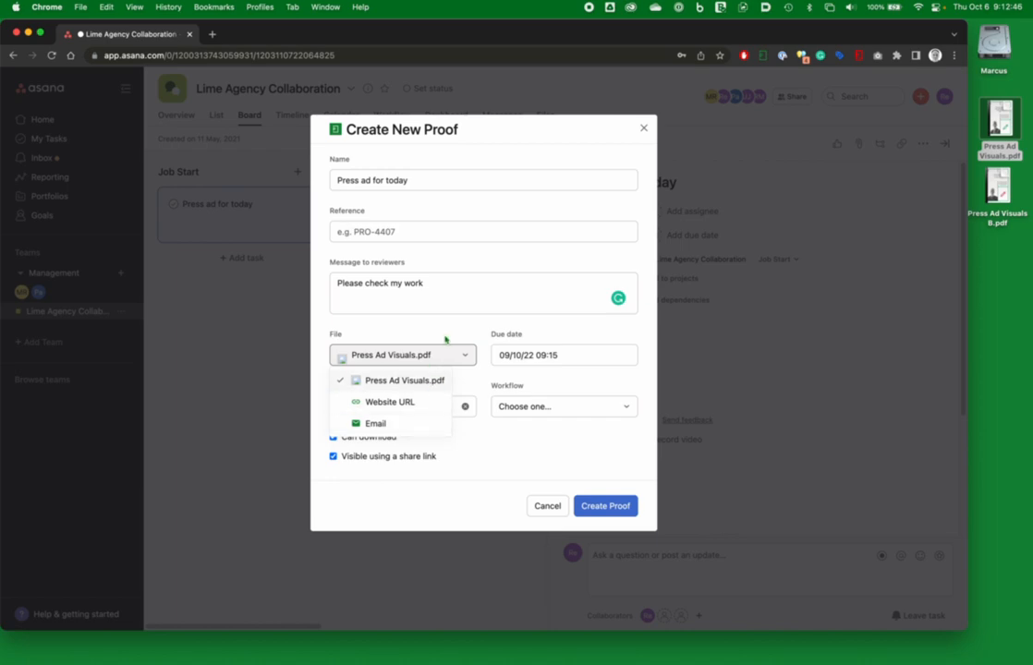
click(443, 331)
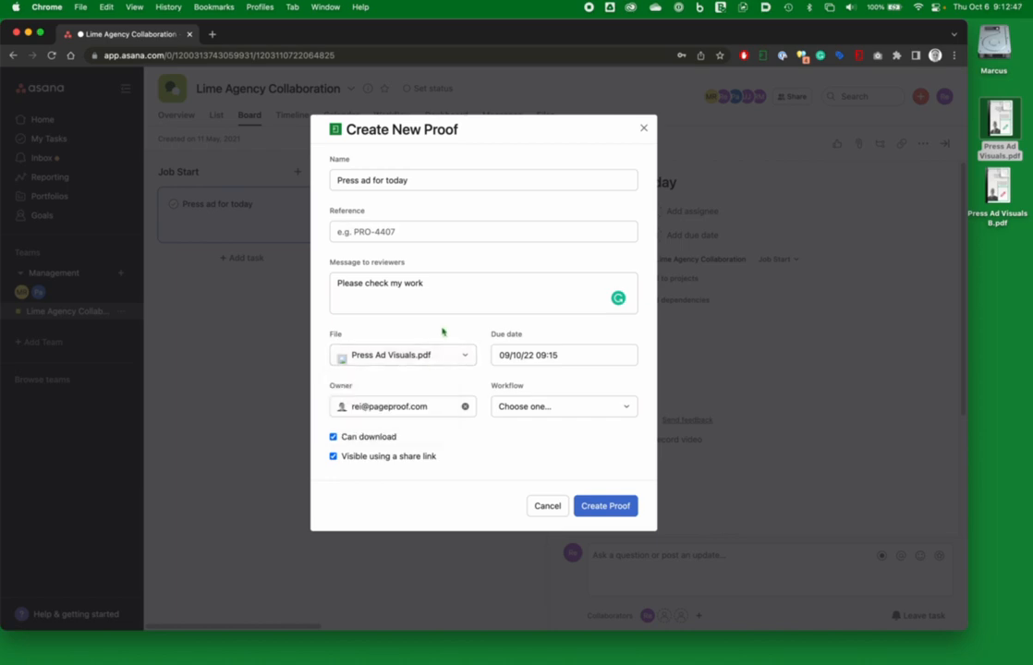
click(626, 409)
scroll(596, 393, down, 3)
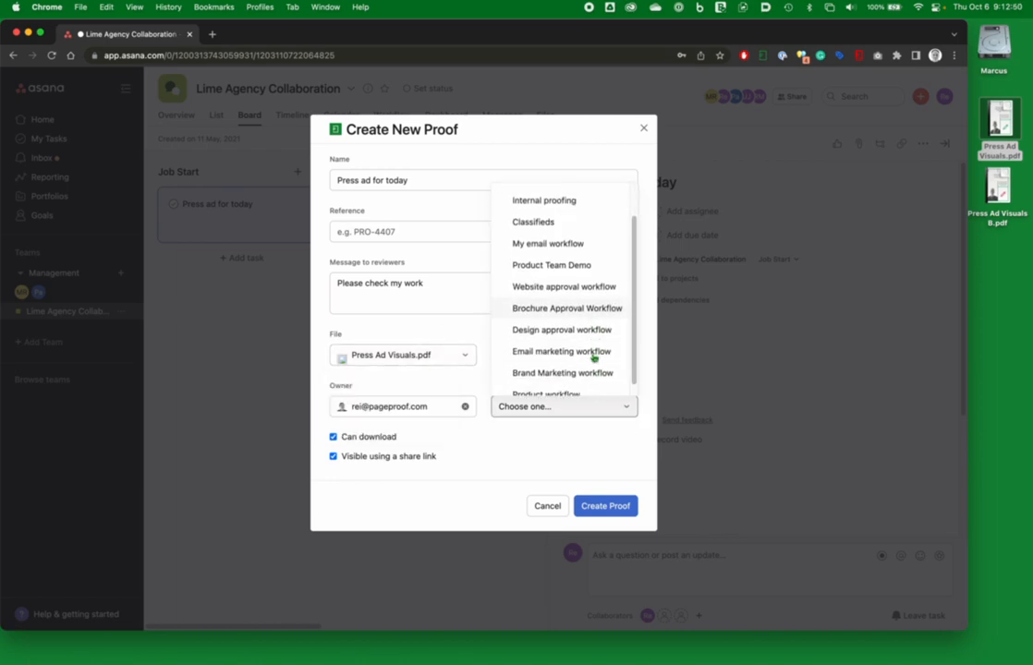
click(568, 385)
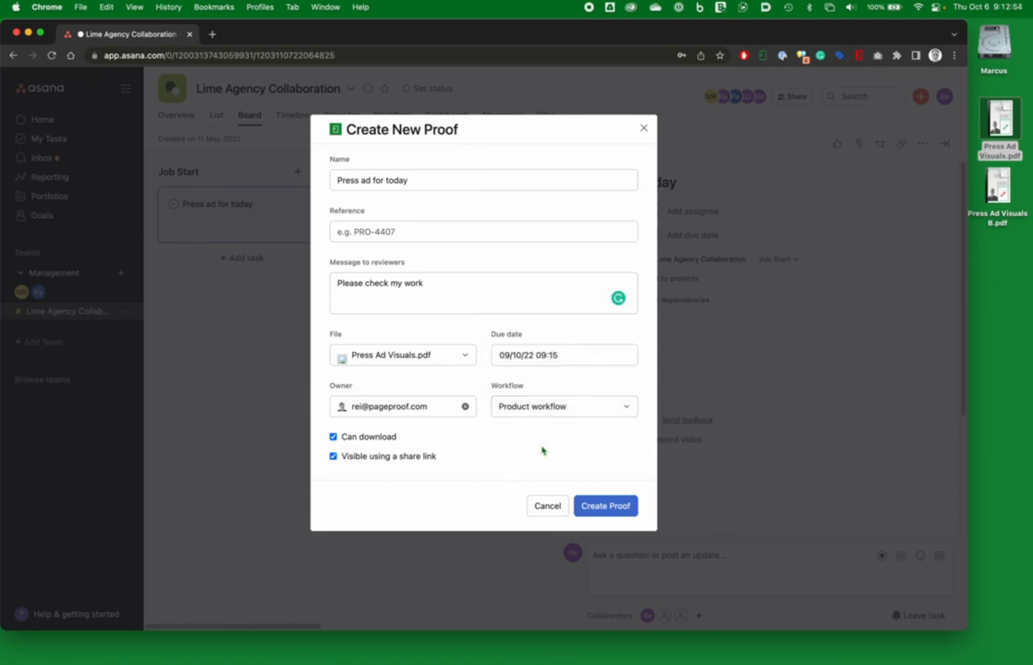
click(609, 509)
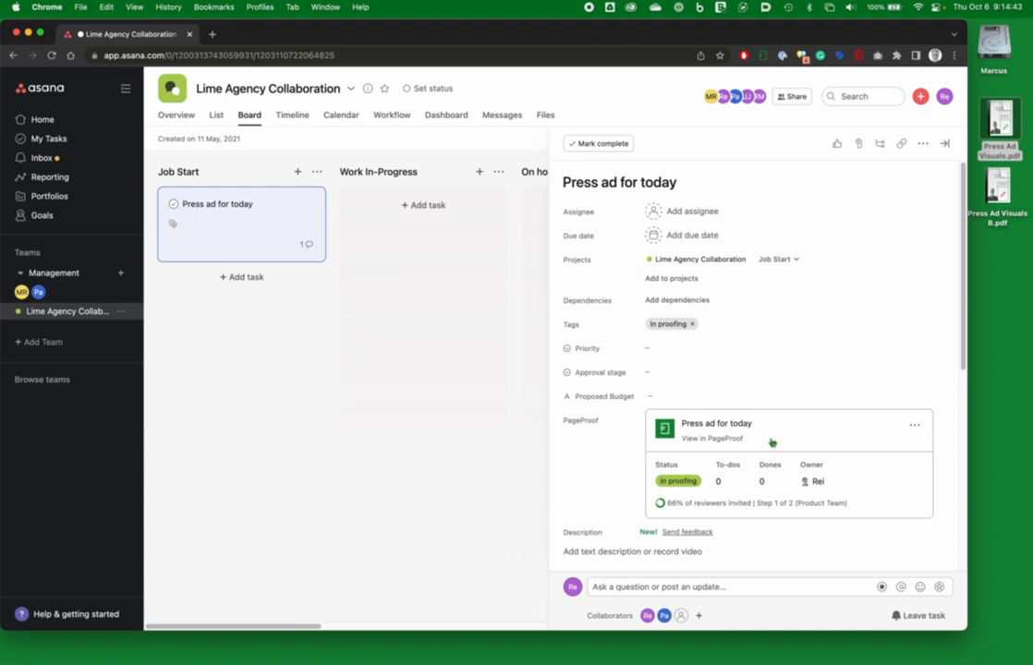
Step: Open the proof in PageProof and draw a comment box around the pen graphic with the text "replace"
click(720, 439)
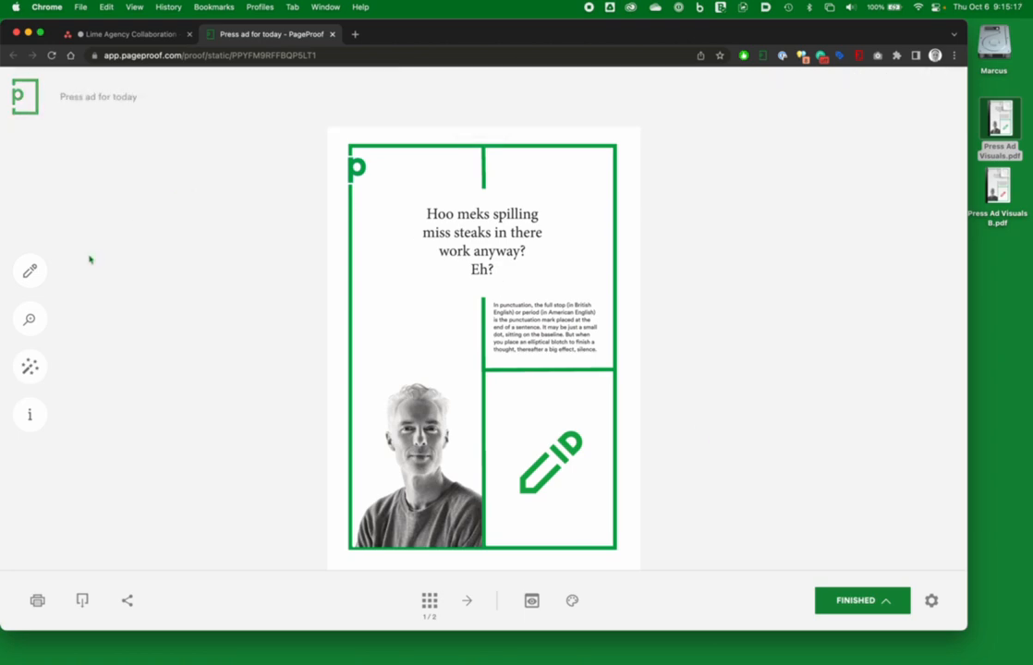
click(30, 271)
drag(509, 420, 591, 503)
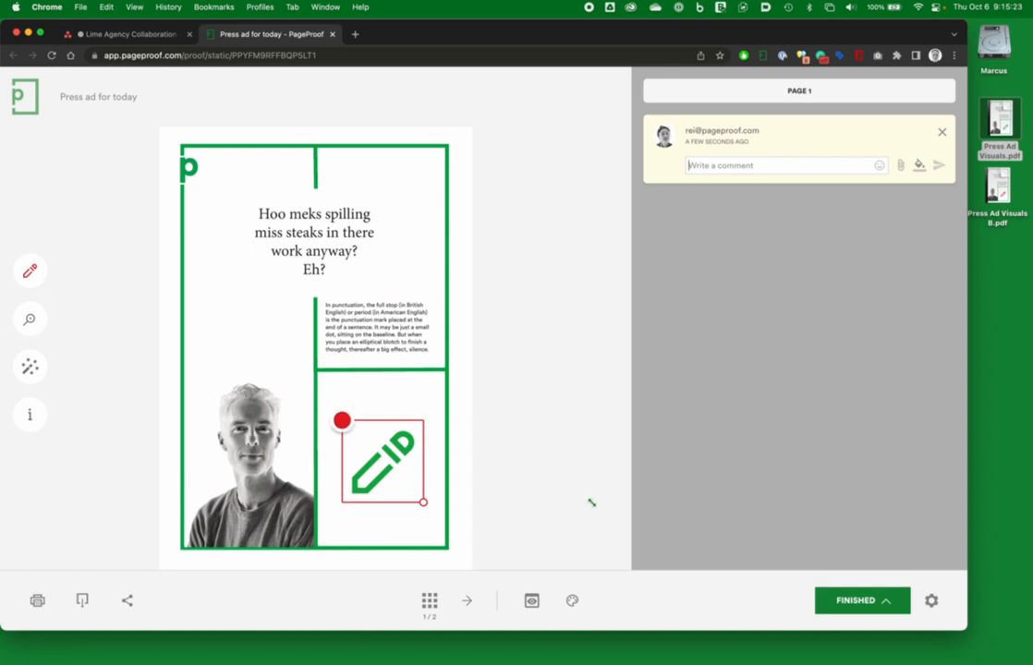
text(replace)
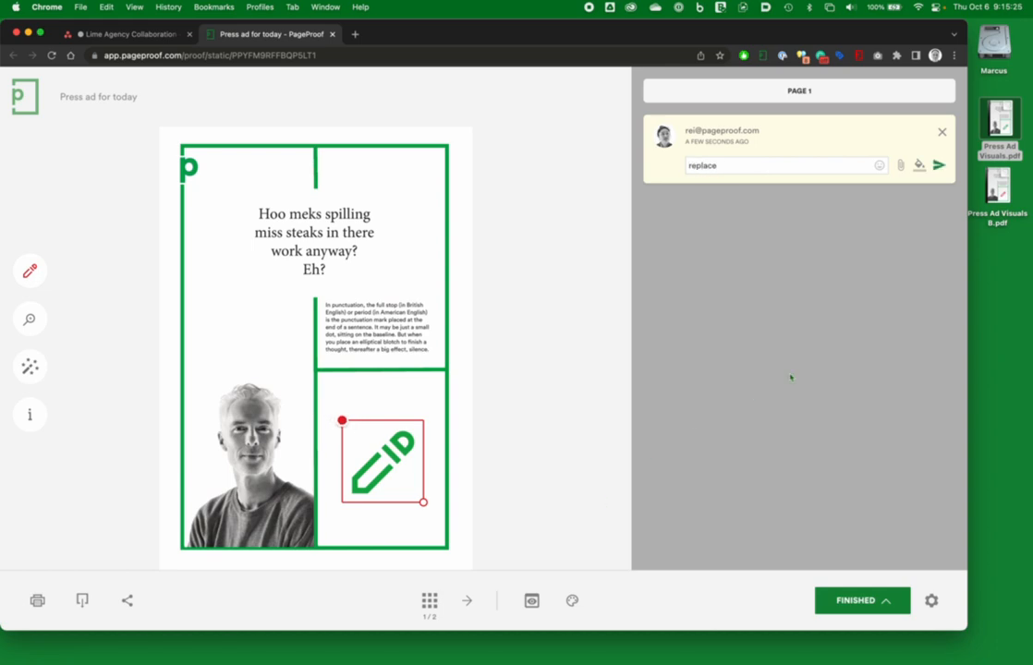
Step: Attach RedPen.png from the desktop to the comment and post it
click(901, 165)
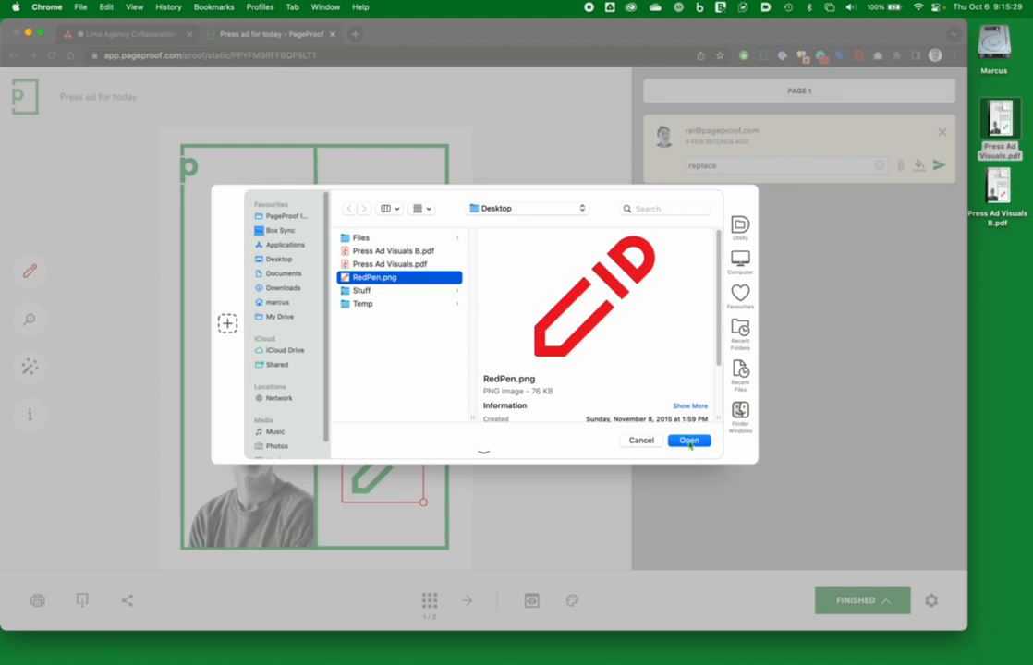
click(688, 441)
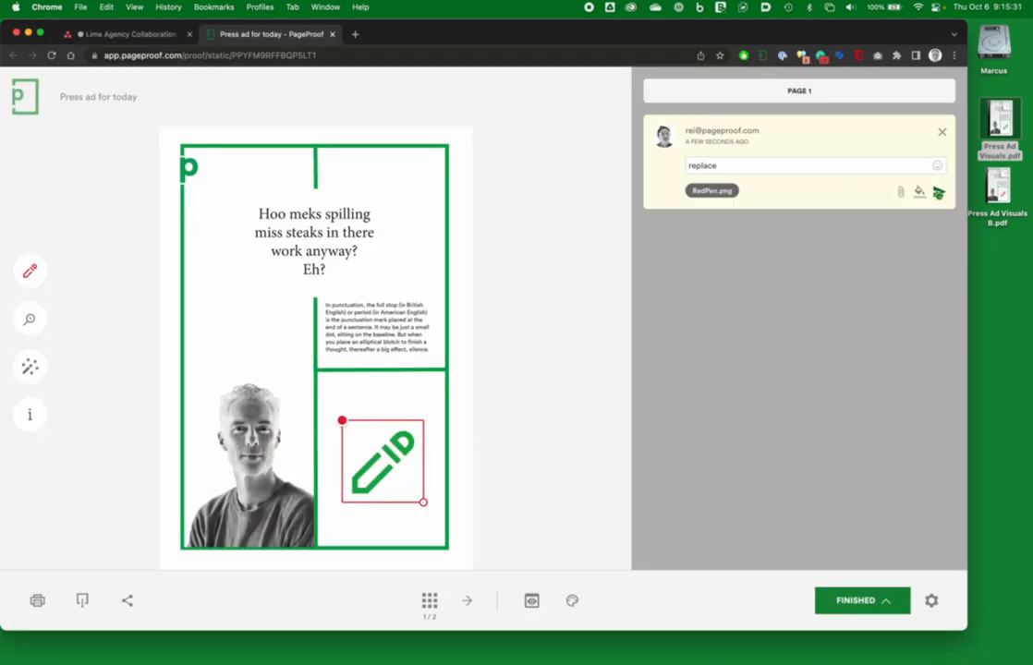
click(940, 193)
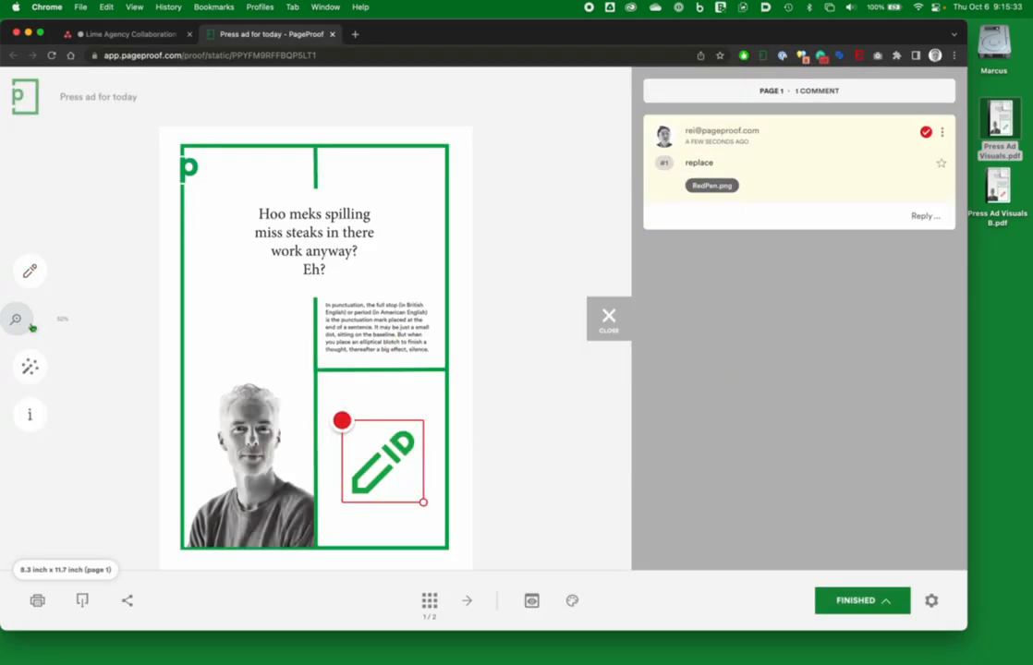
Step: Highlight the headline's first line "Hoo meks spilling" with the highlight pen at 100% zoom
mouse_move(33, 327)
click(176, 319)
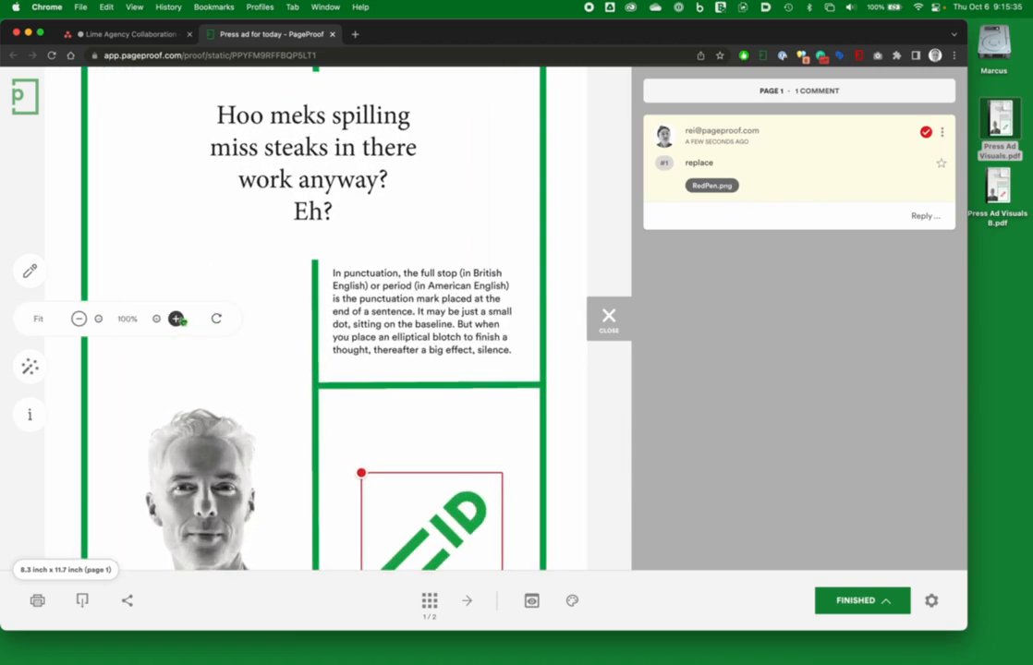
drag(354, 225, 376, 469)
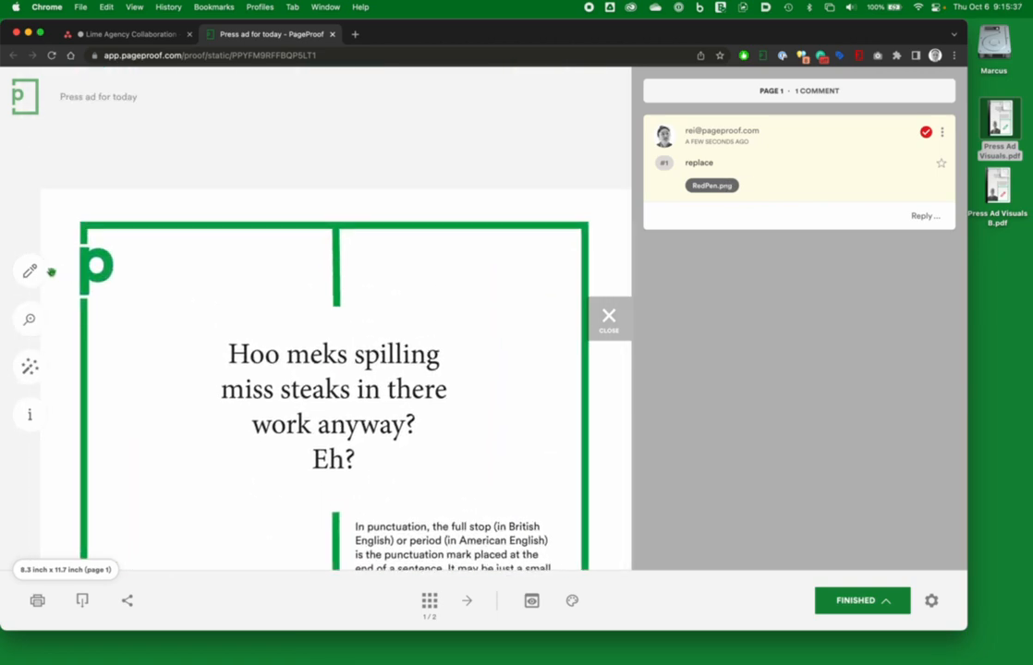
mouse_move(29, 271)
click(124, 272)
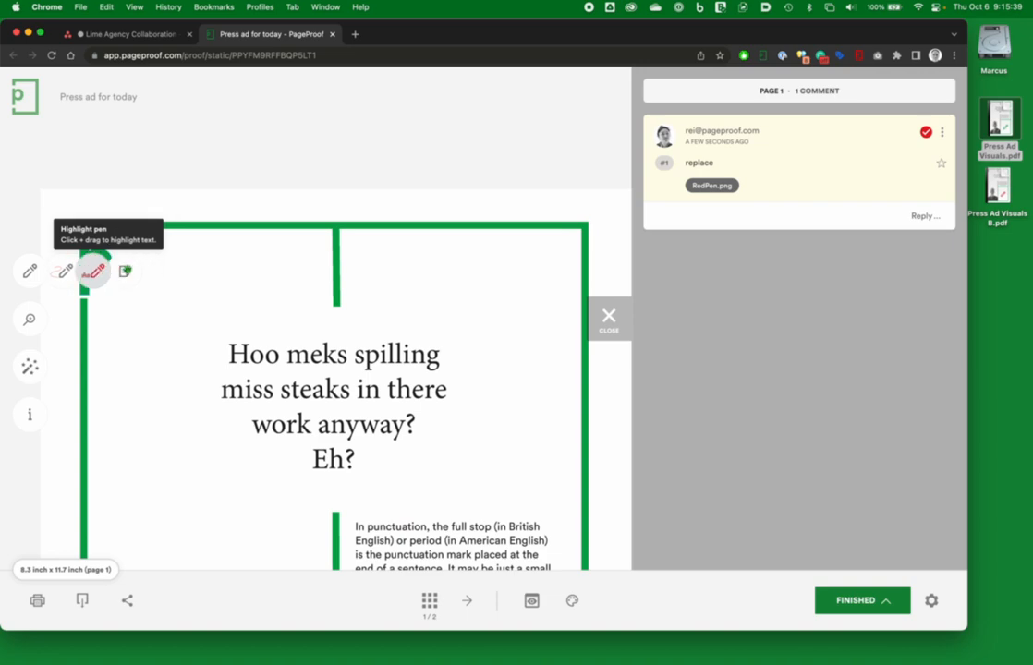
drag(230, 354, 440, 354)
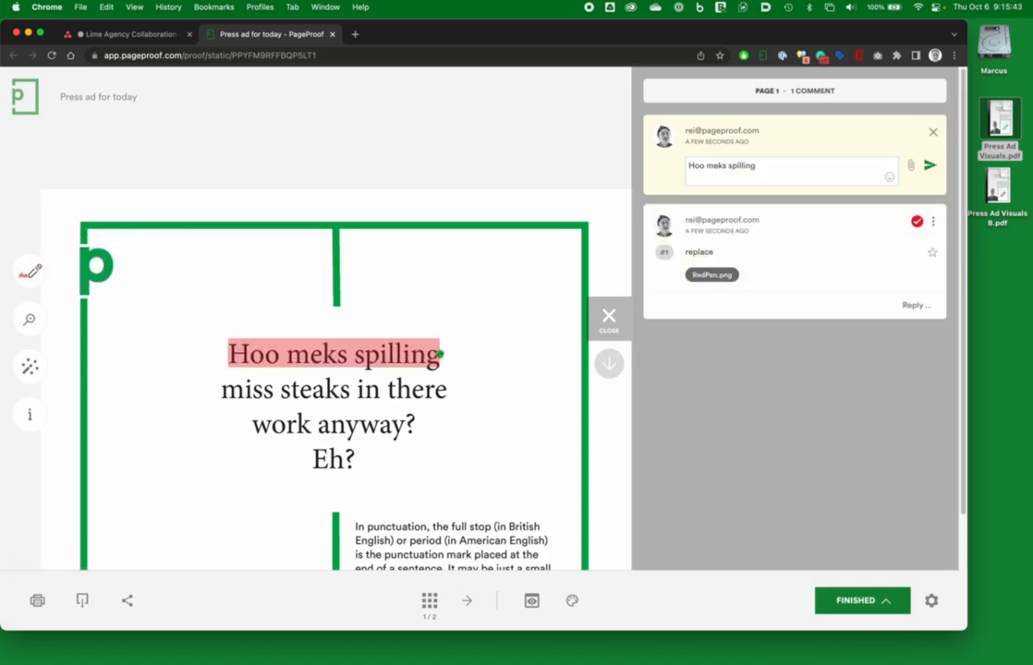
Step: Change the highlight comment text to "Who makes spelling" and post it
click(688, 165)
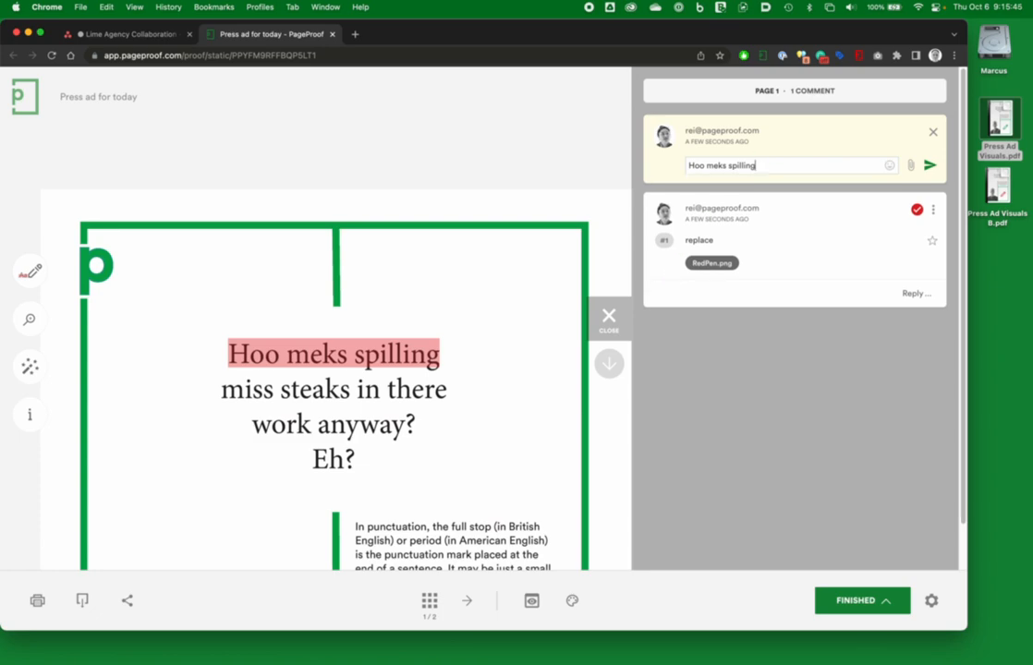
double_click(695, 165)
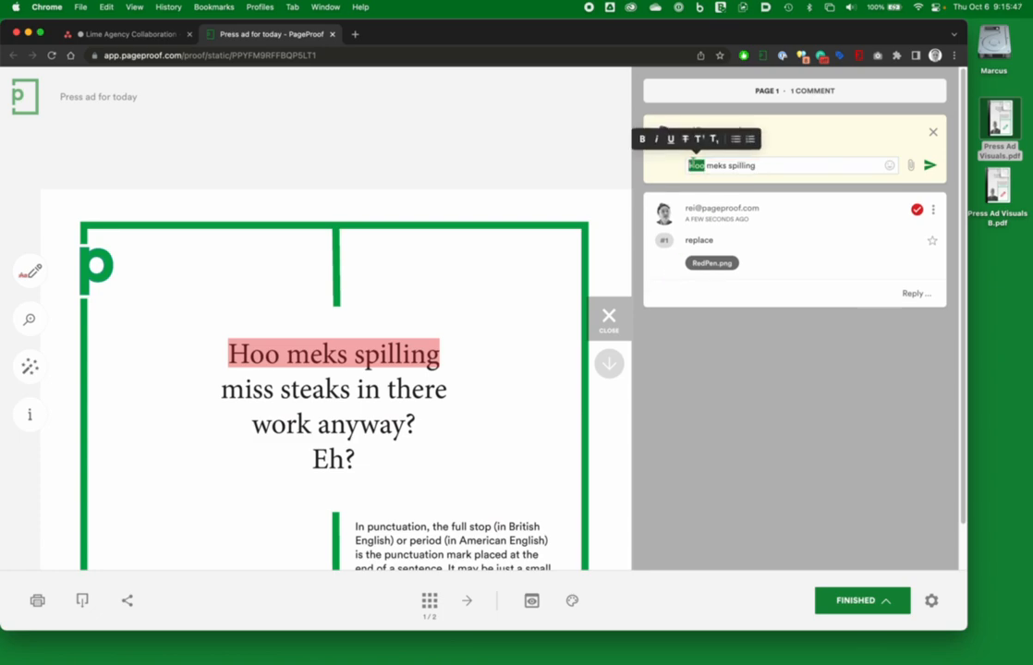
text(Who)
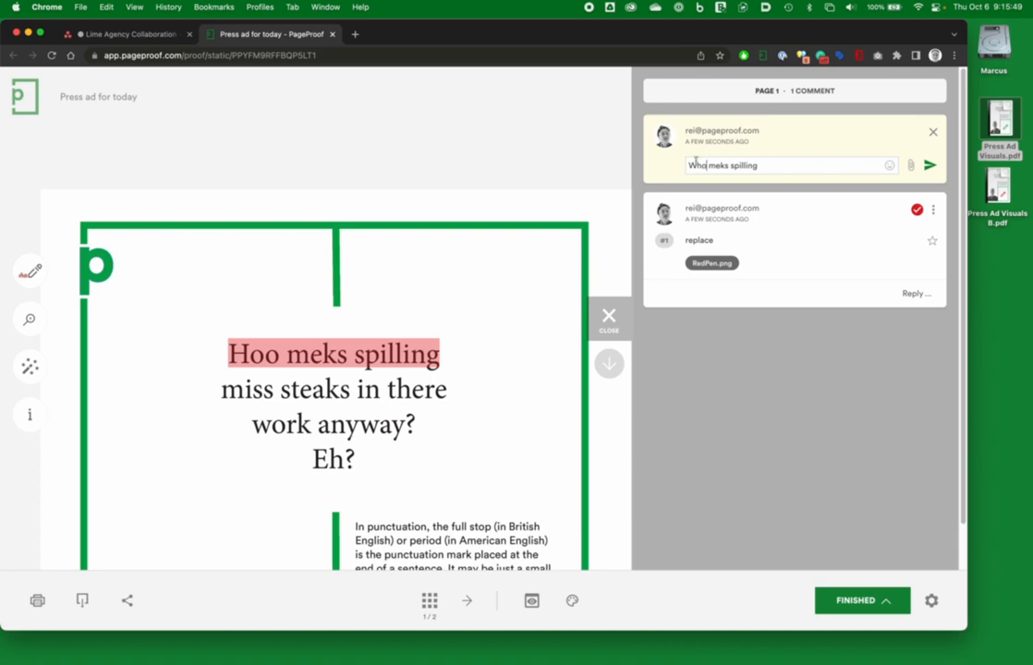
double_click(718, 165)
text(makes)
click(746, 166)
key(BackSpace)
text(e)
click(929, 166)
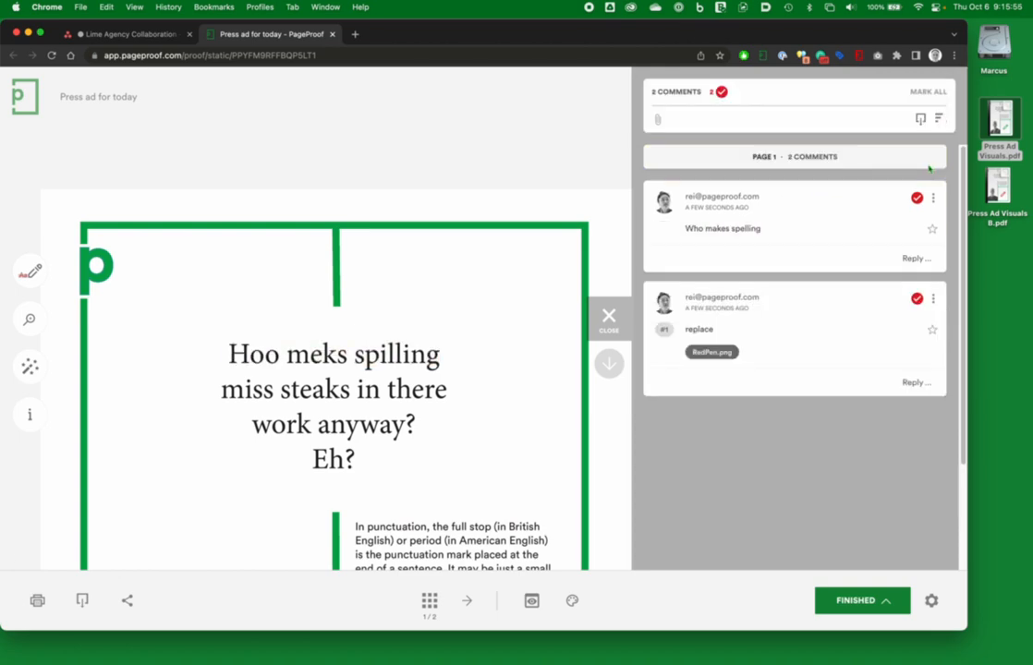
Step: Highlight the whole body paragraph about punctuation with the highlight pen
drag(452, 430, 387, 234)
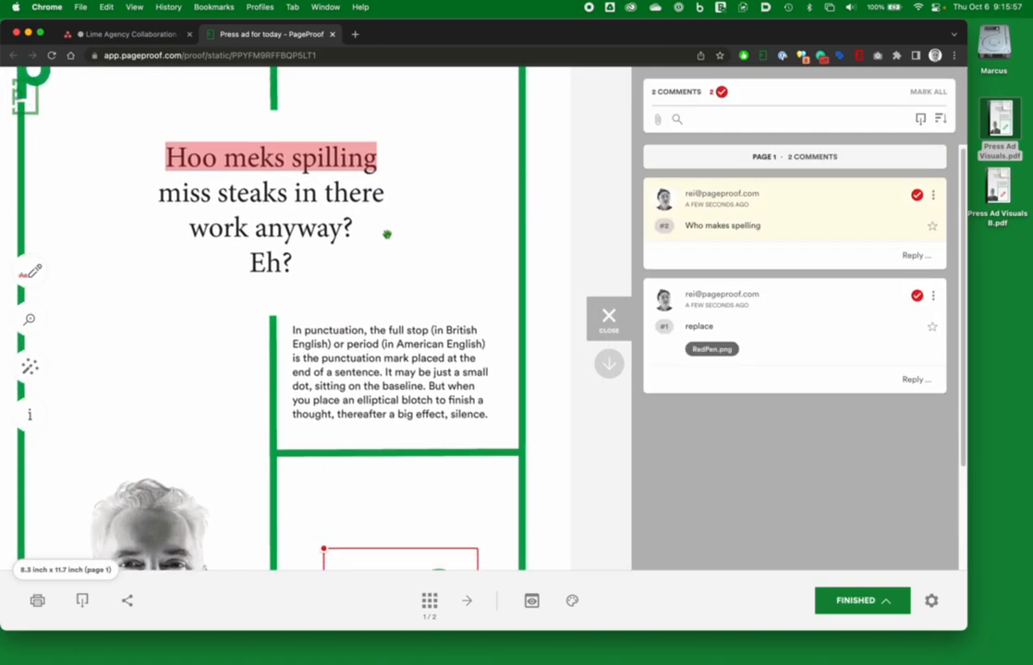
click(29, 271)
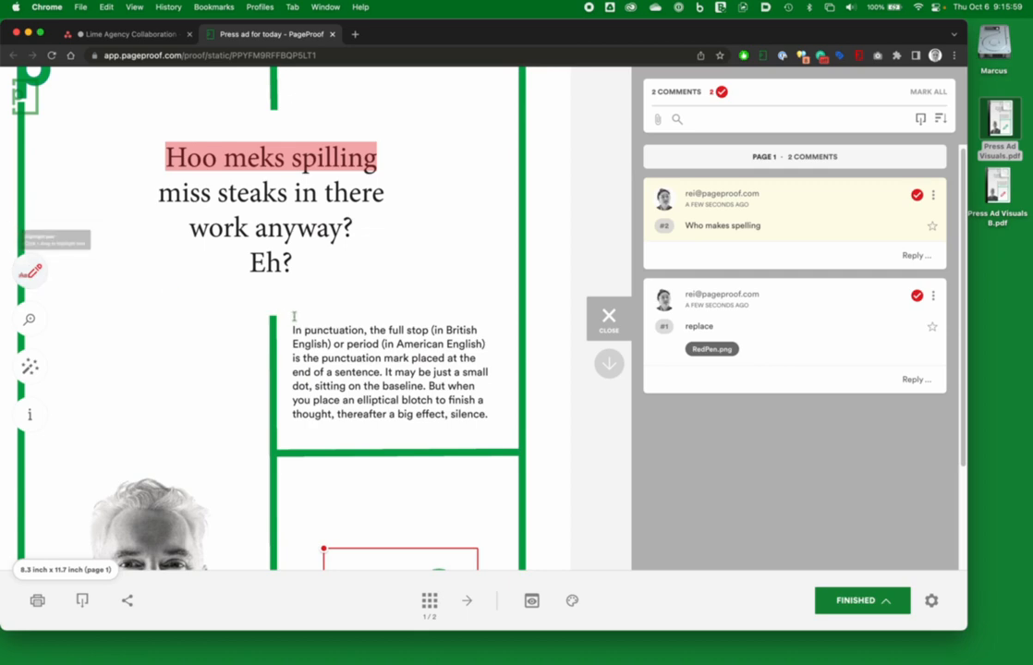
drag(290, 328, 487, 418)
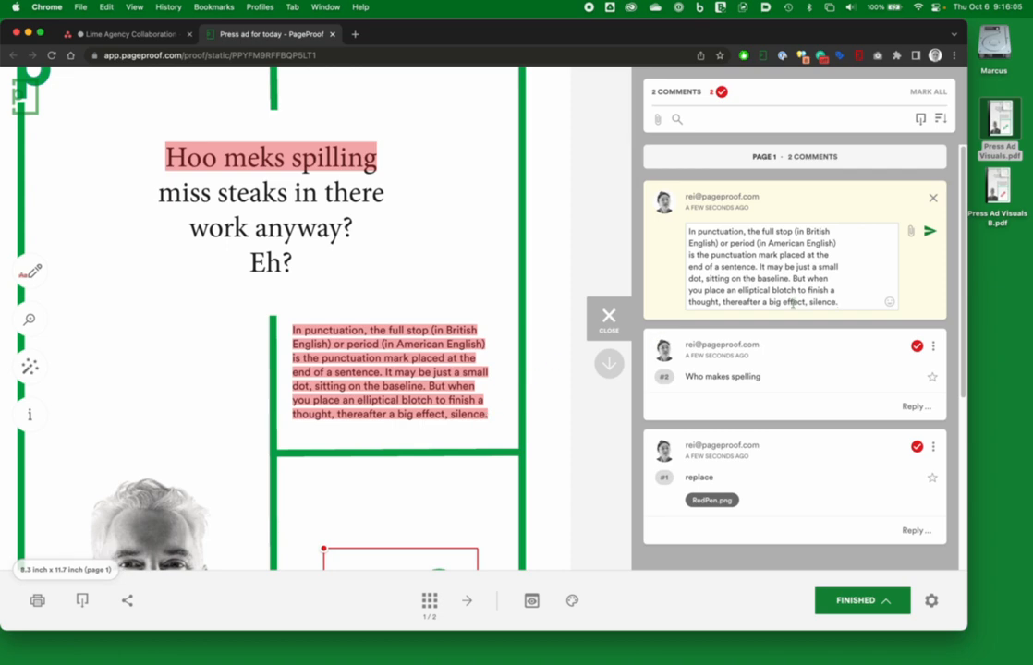
Step: Trim the highlight comment so it ends after "end of a sentence." and post it
drag(849, 302, 761, 267)
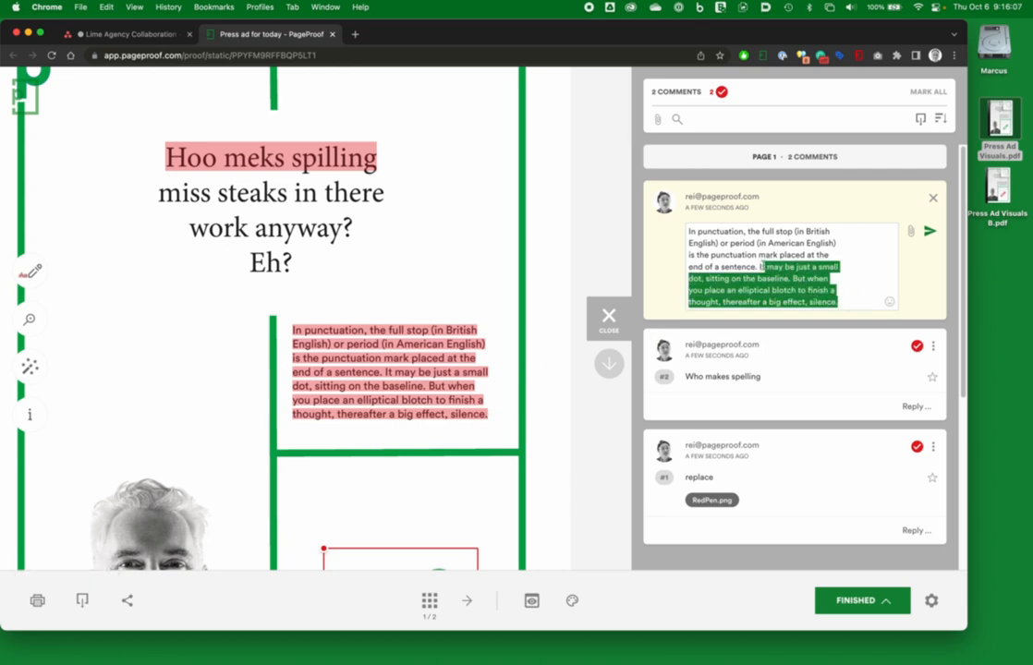
key(BackSpace)
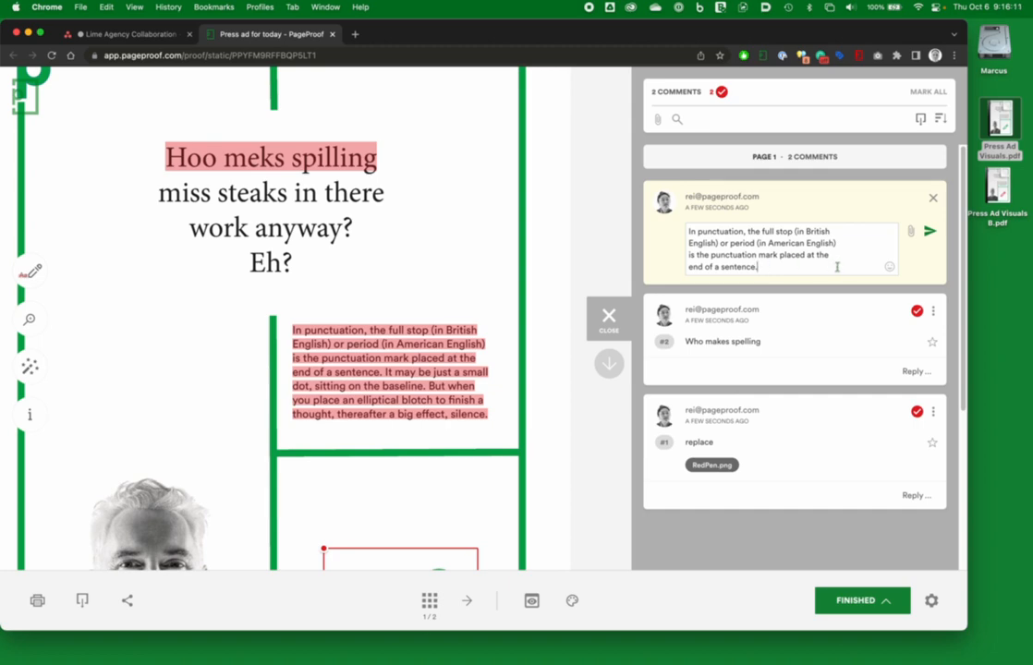
double_click(737, 254)
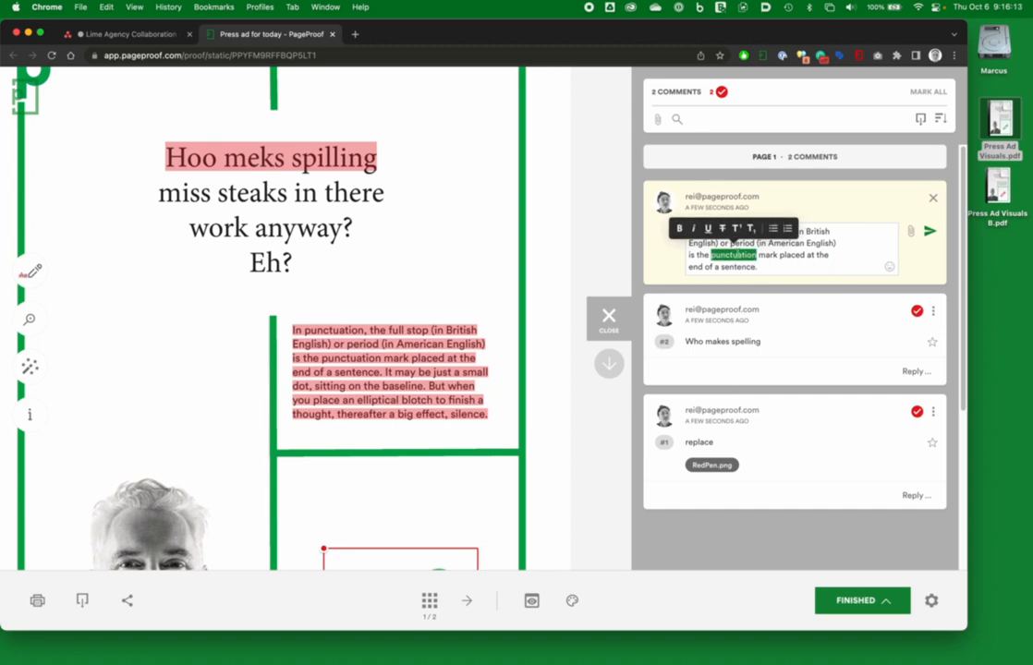
click(737, 251)
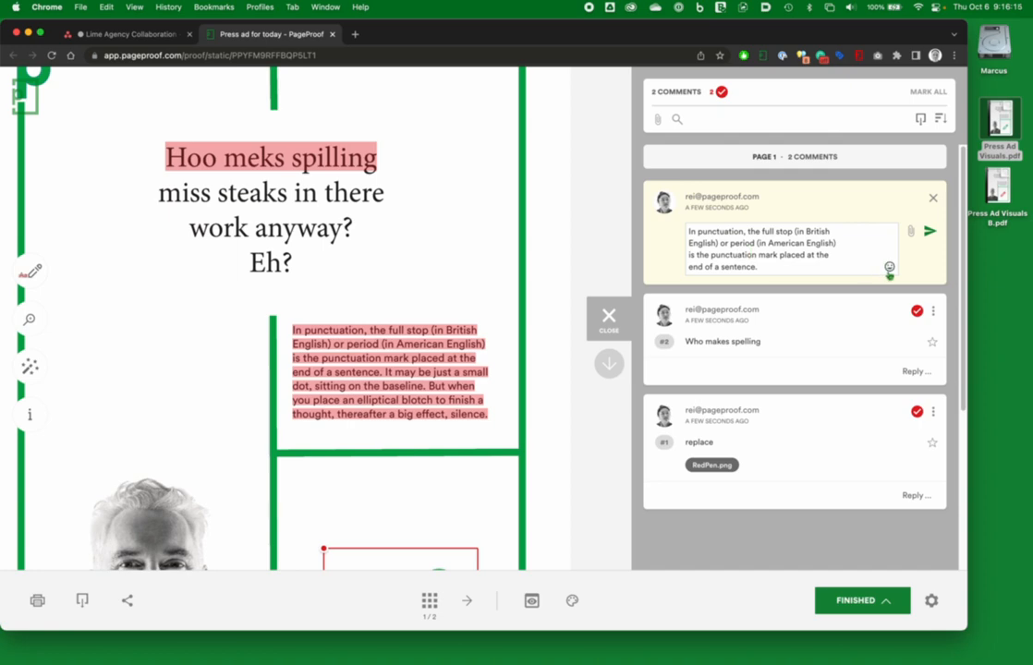
click(889, 267)
click(889, 270)
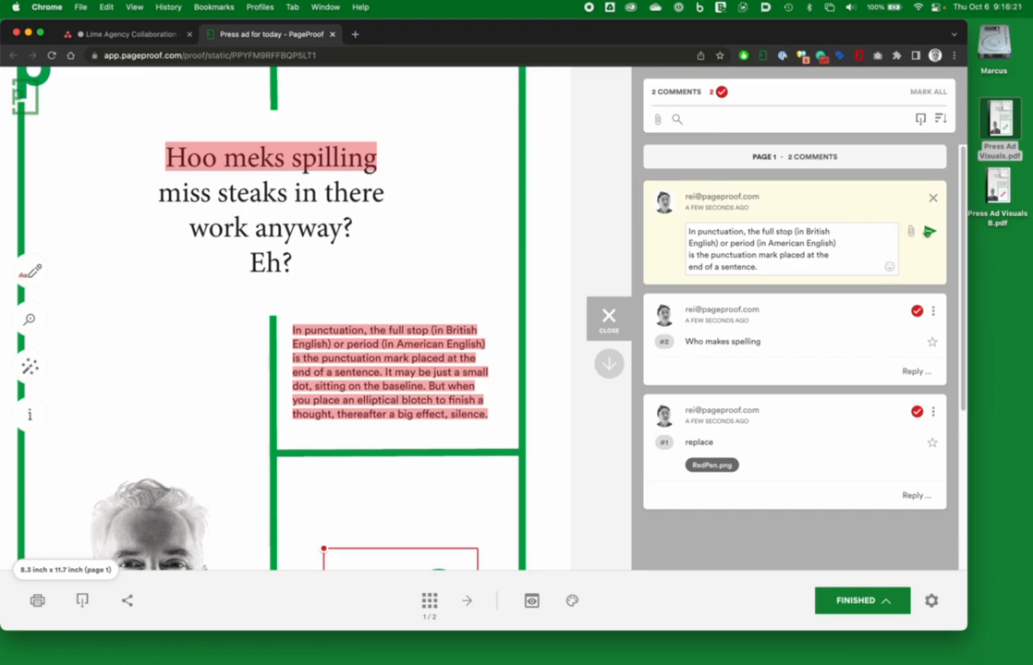
click(930, 231)
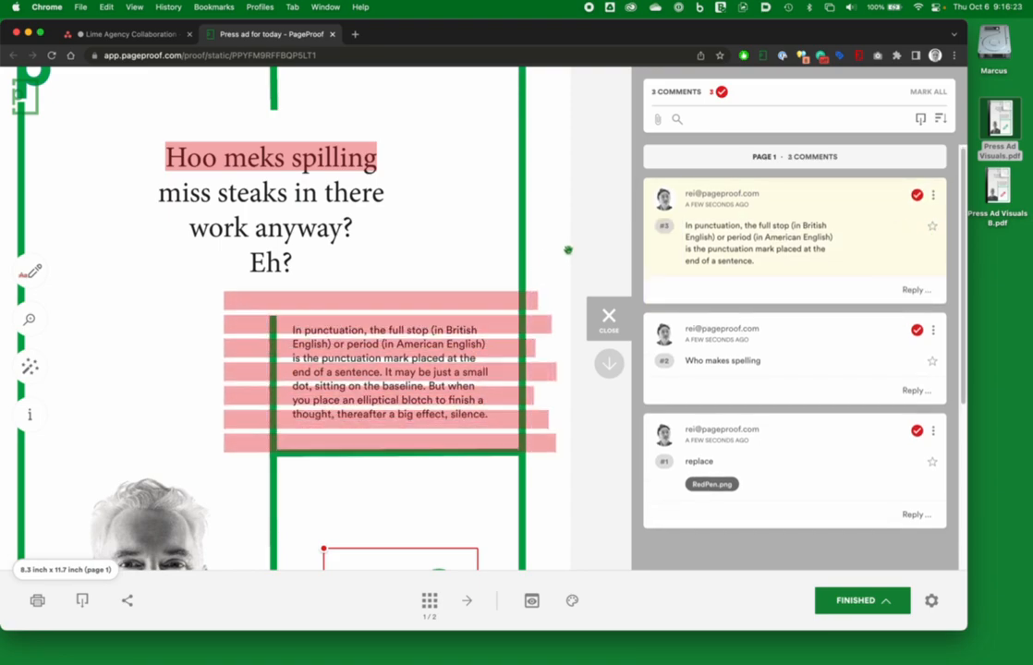
Step: Draw freehand pen marks circling the logo with an arrow across the top and loops on the face, commenting "Move"
mouse_move(28, 272)
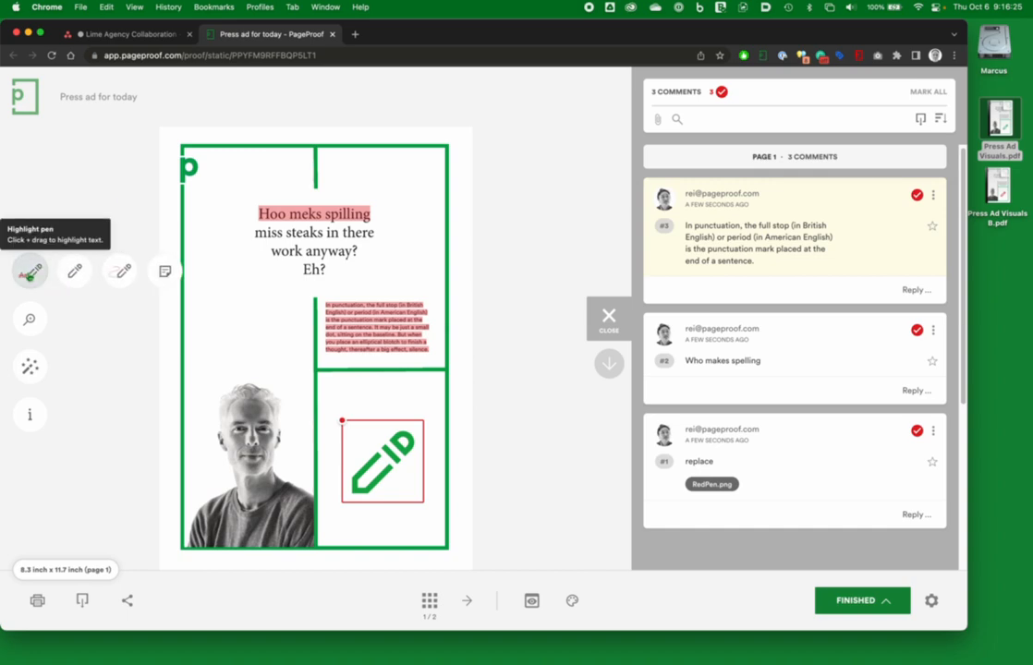
click(120, 272)
mouse_move(187, 152)
mouse_down()
mouse_move(168, 175)
mouse_move(187, 186)
mouse_move(200, 170)
mouse_move(195, 155)
mouse_move(308, 187)
mouse_move(421, 182)
mouse_up()
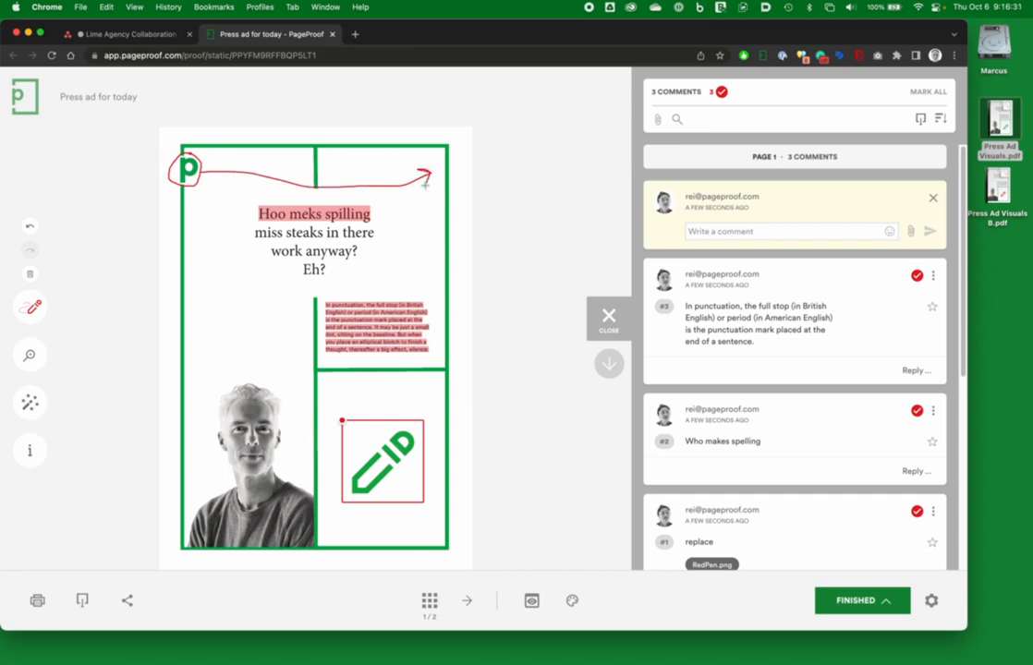
mouse_move(271, 451)
mouse_down()
mouse_move(228, 464)
mouse_move(248, 475)
mouse_move(273, 459)
mouse_move(275, 427)
mouse_move(260, 408)
mouse_move(270, 413)
mouse_up()
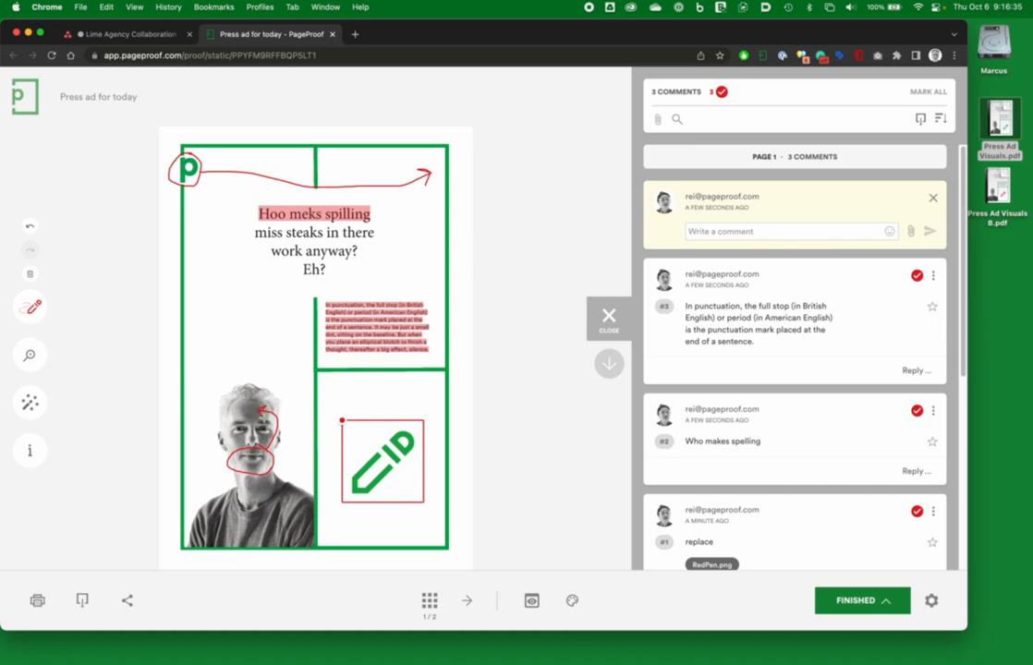
text(Move)
key(Return)
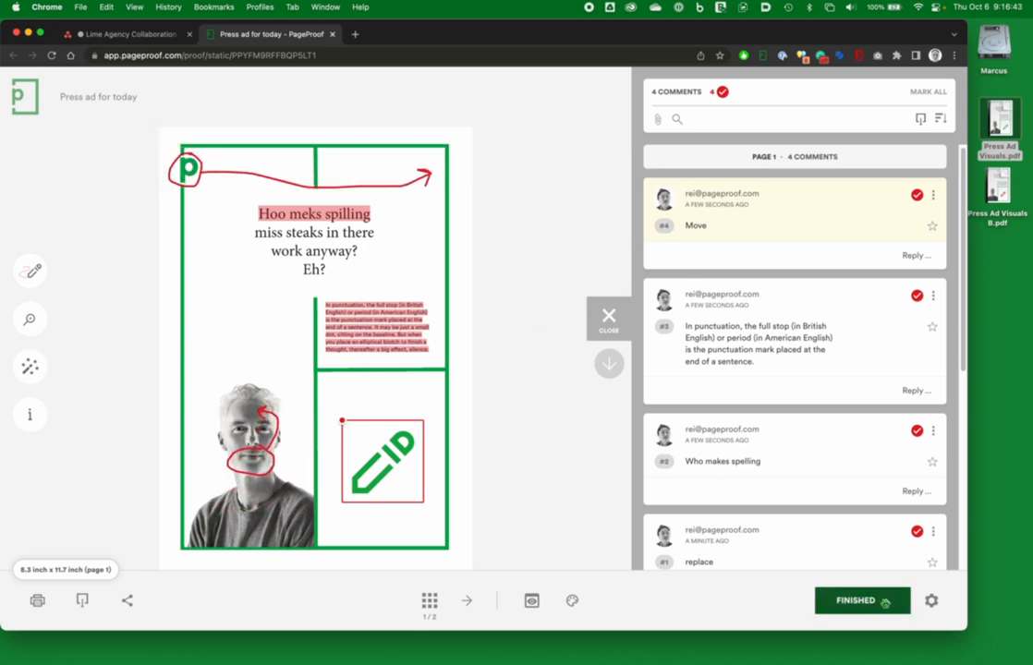
Step: Turn on the ruler and drag out a vertical guide at about 3.1 inch and a horizontal guide through the face
click(886, 603)
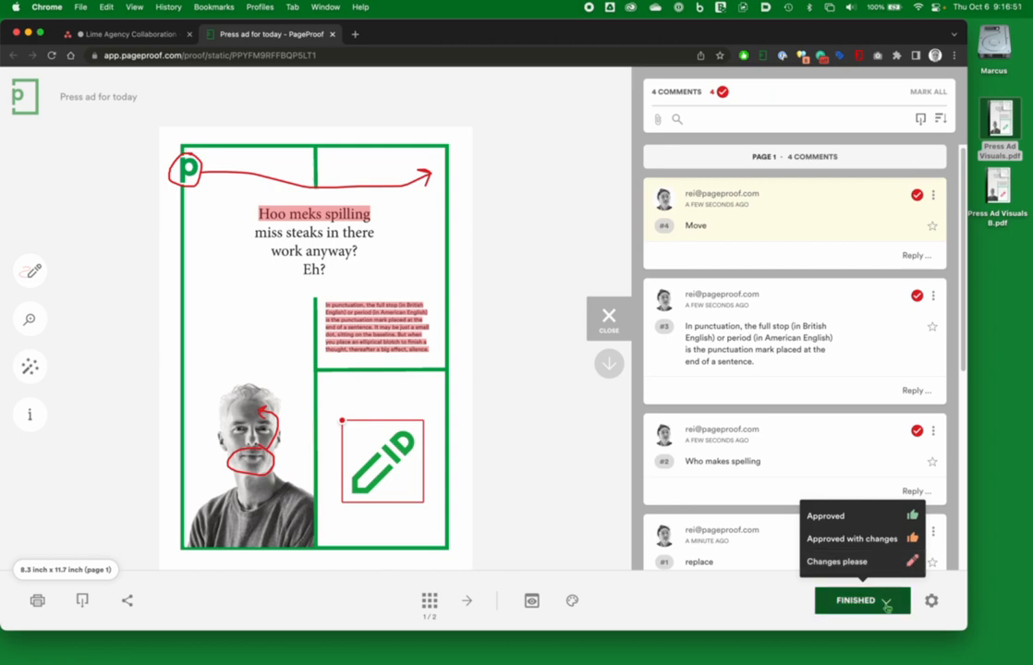
click(885, 602)
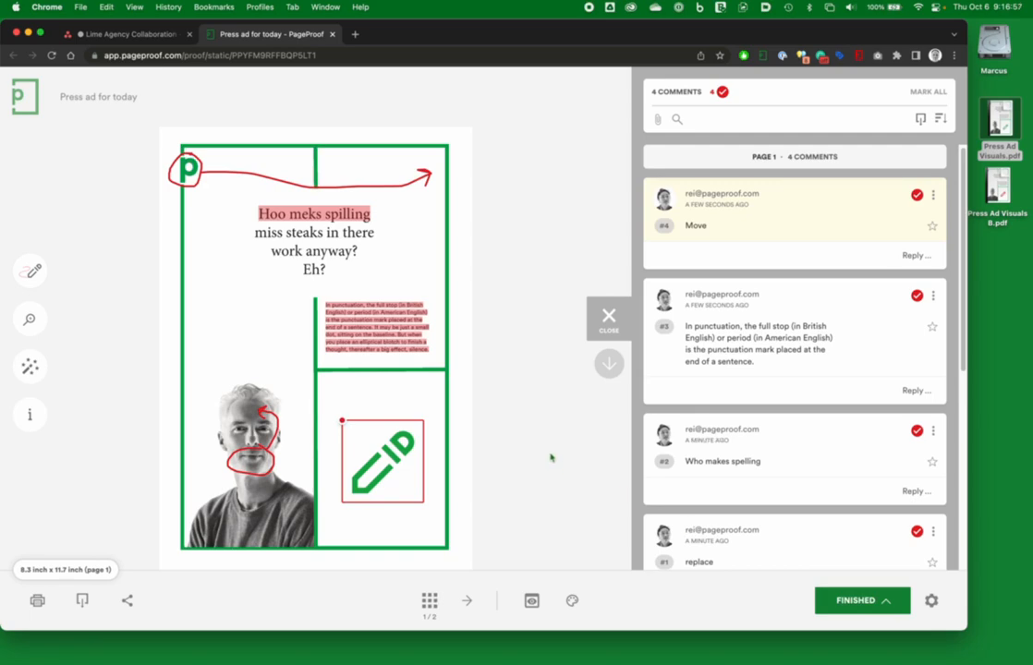
click(53, 570)
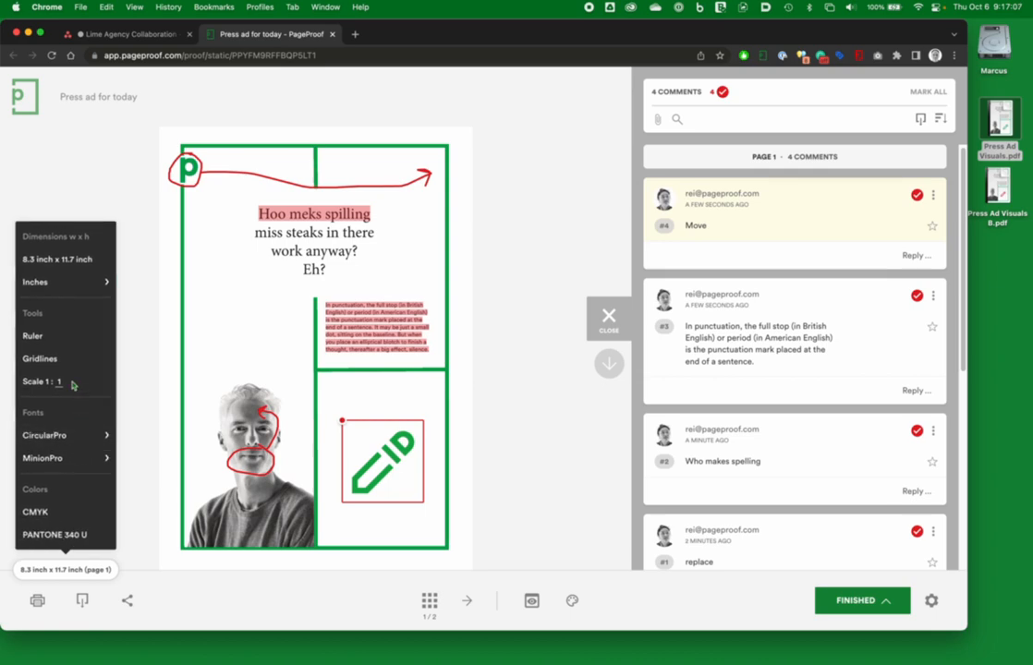
click(42, 336)
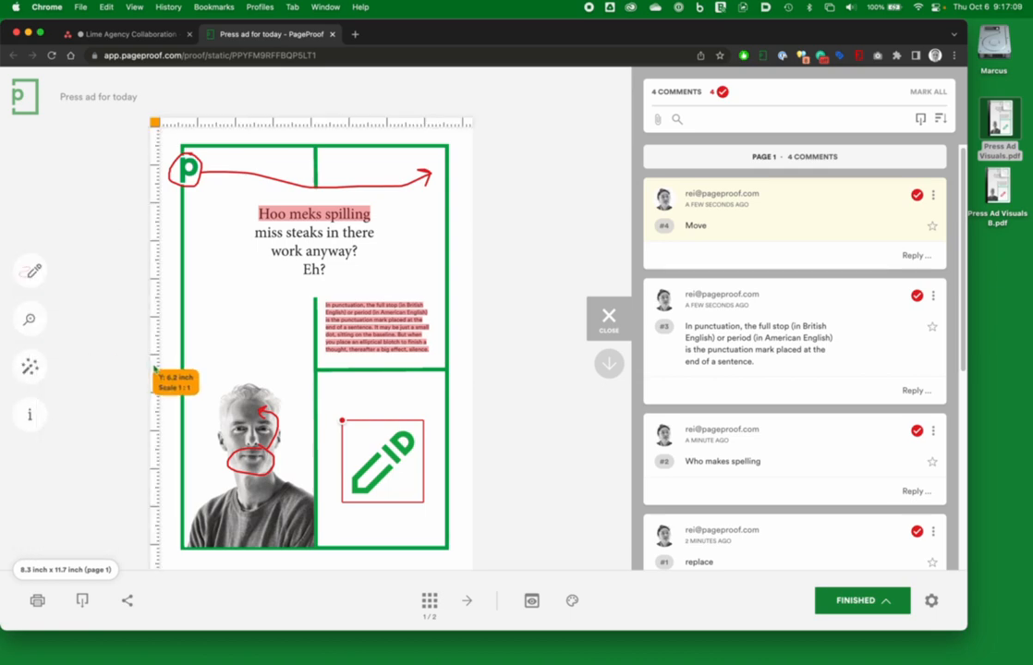
drag(153, 368, 254, 370)
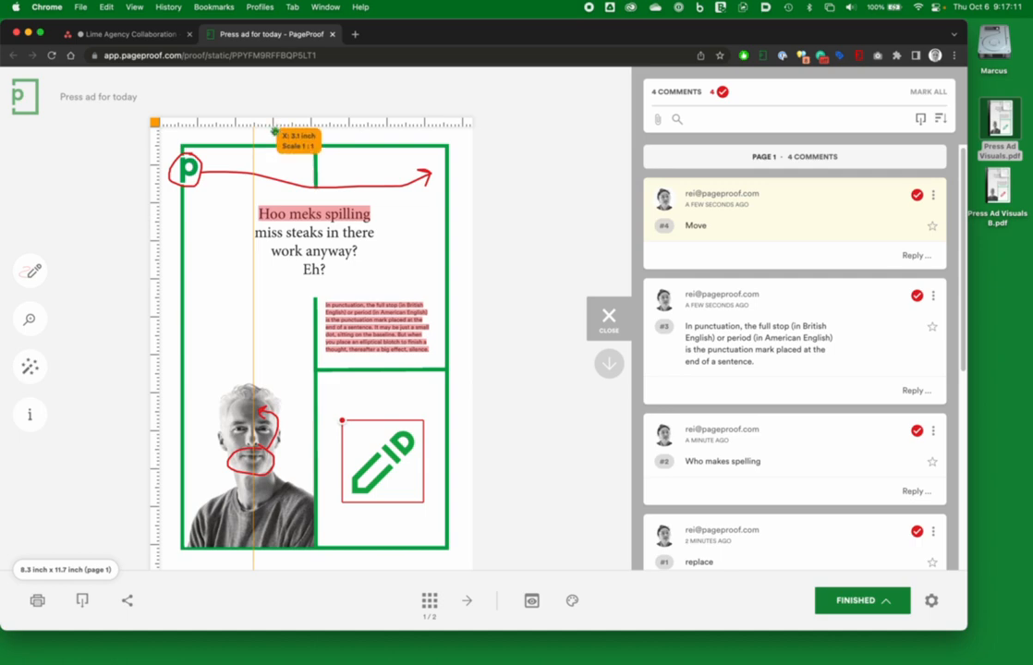
drag(278, 127, 275, 444)
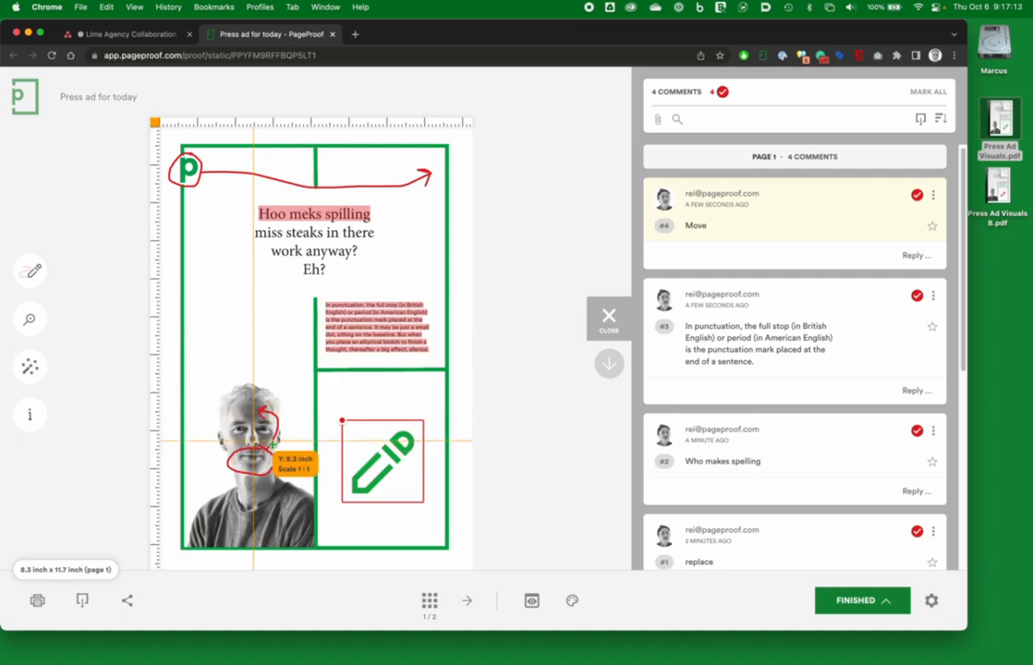
click(65, 569)
click(51, 337)
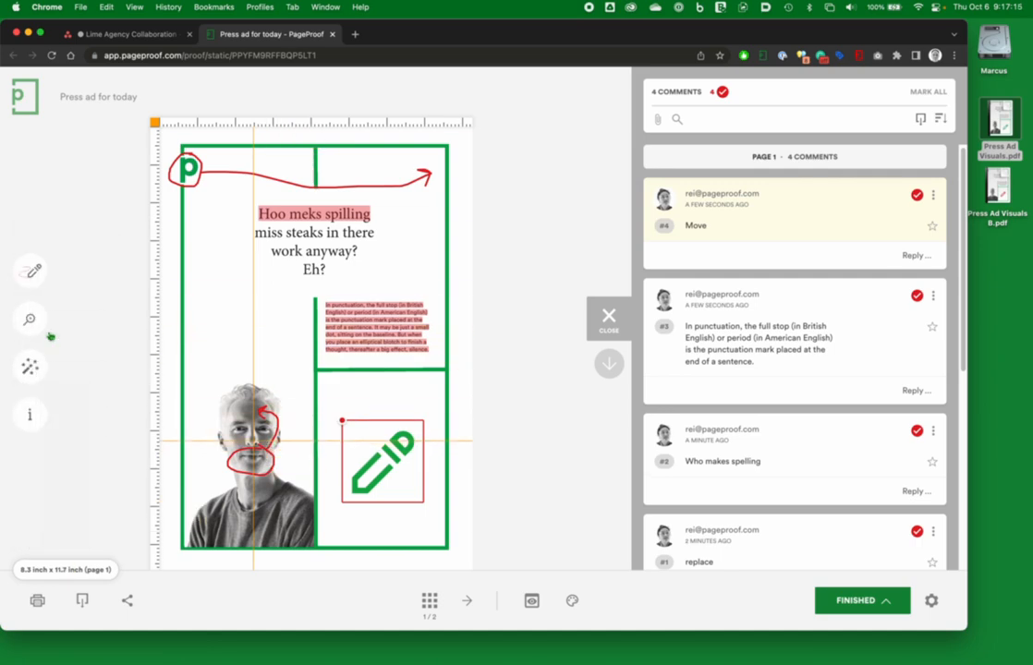
drag(324, 301, 433, 357)
drag(318, 369, 514, 371)
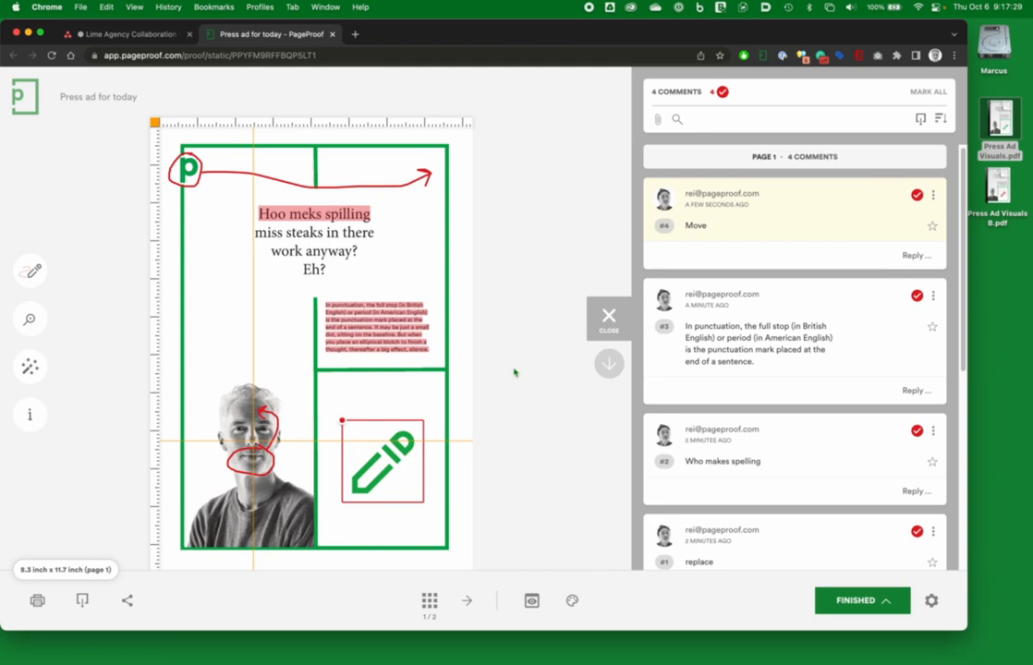
Step: Inspect the proof's colour separations, viewing the Cyan, Magenta and Black plates, then return to the proof
click(573, 602)
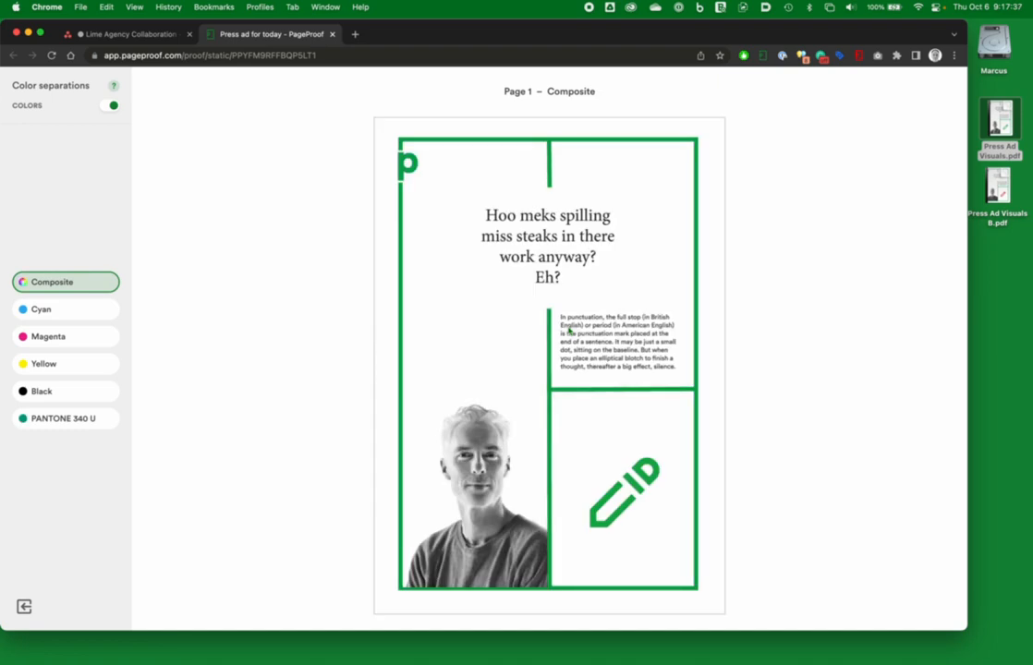
click(87, 311)
click(80, 337)
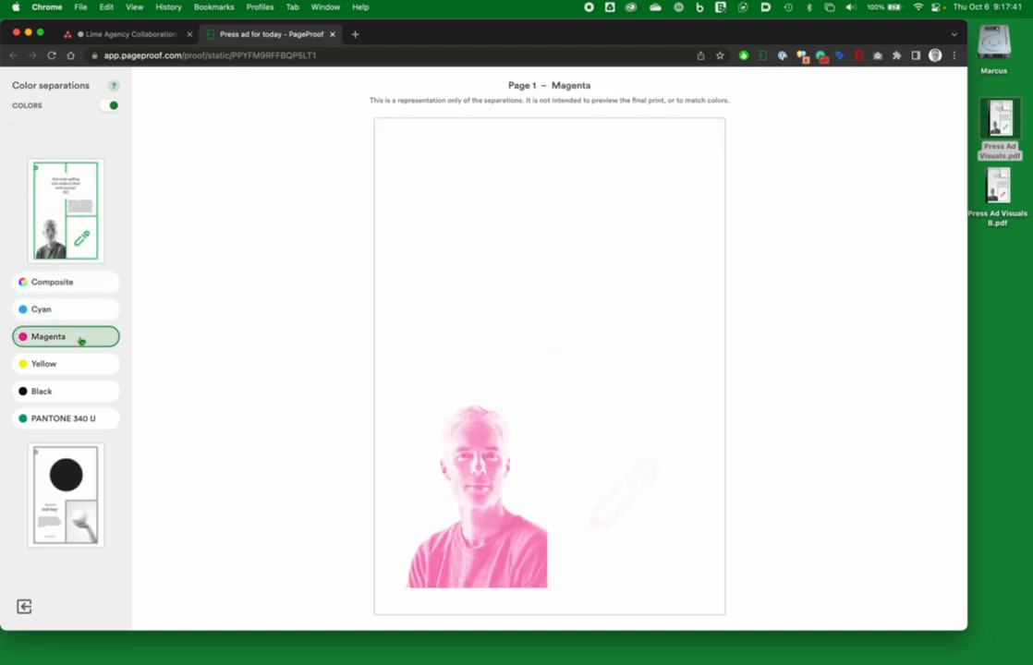
click(80, 390)
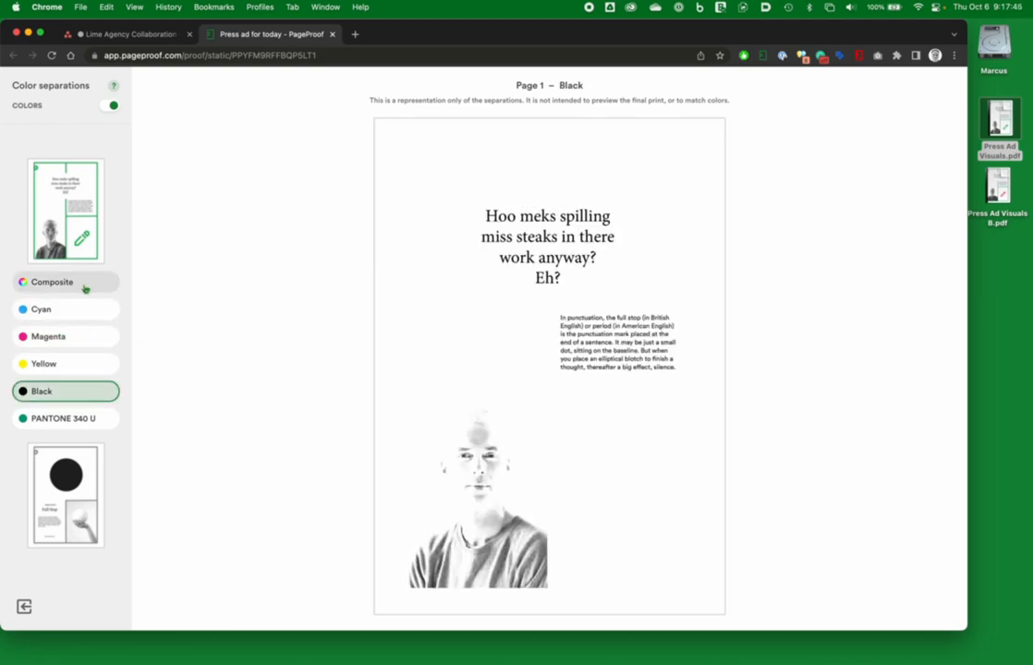
shift+click(64, 312)
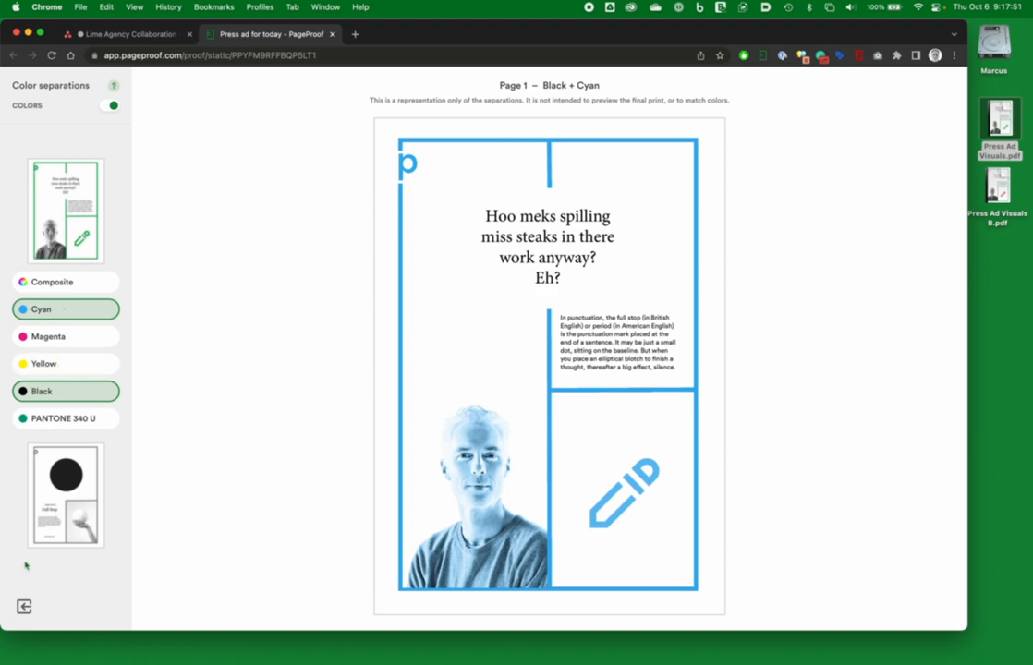
click(24, 606)
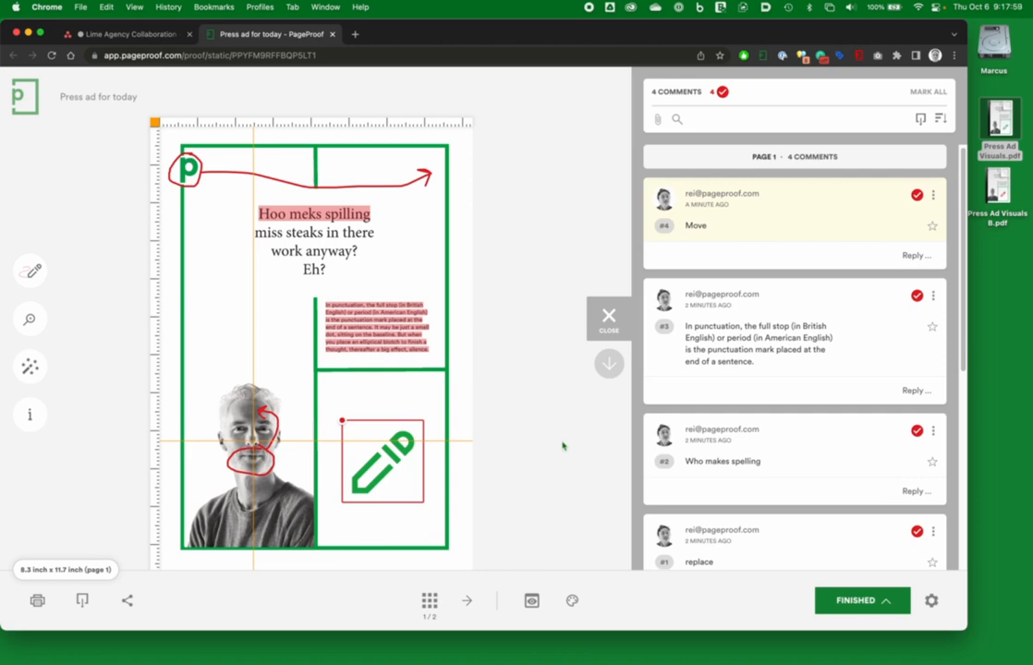
Step: Finish the review with the decision "Changes please"
click(885, 602)
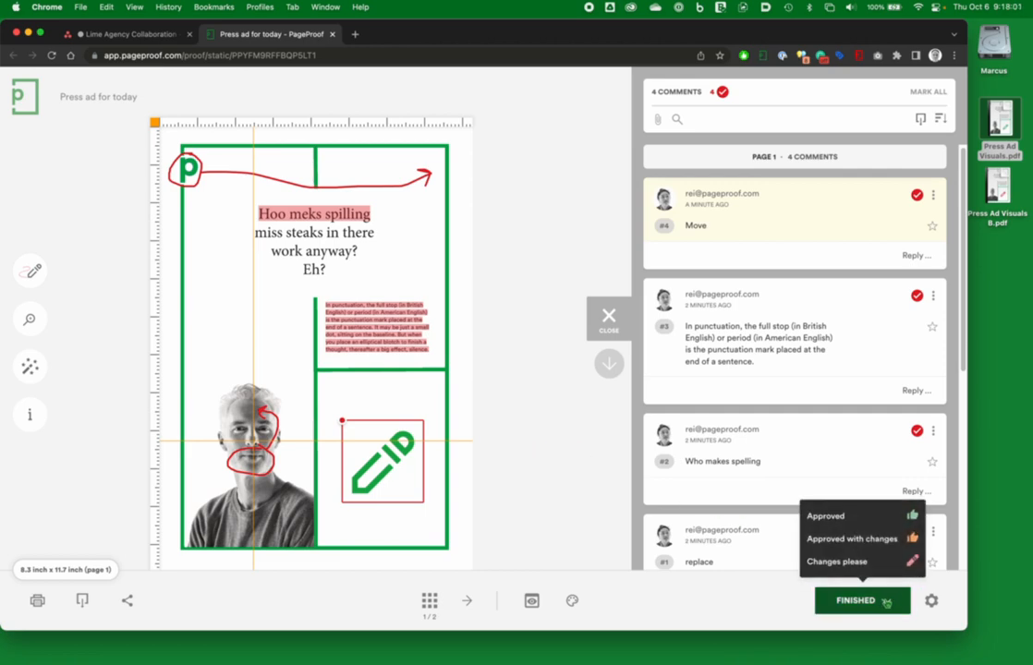
click(878, 561)
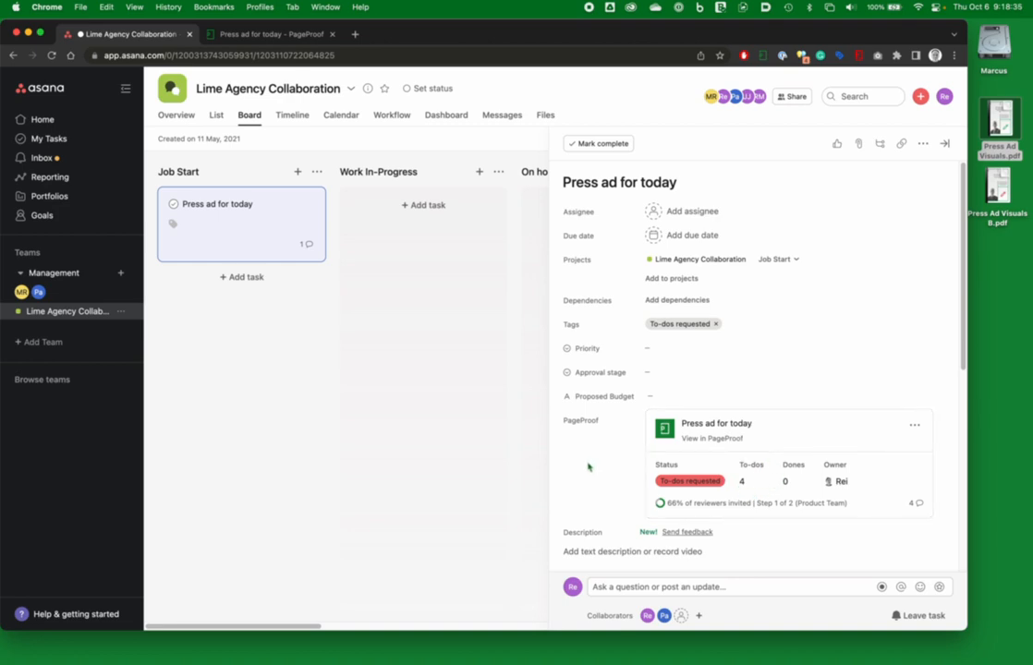
Step: Assign the "Press ad for today" task to yourself in Asana
click(695, 213)
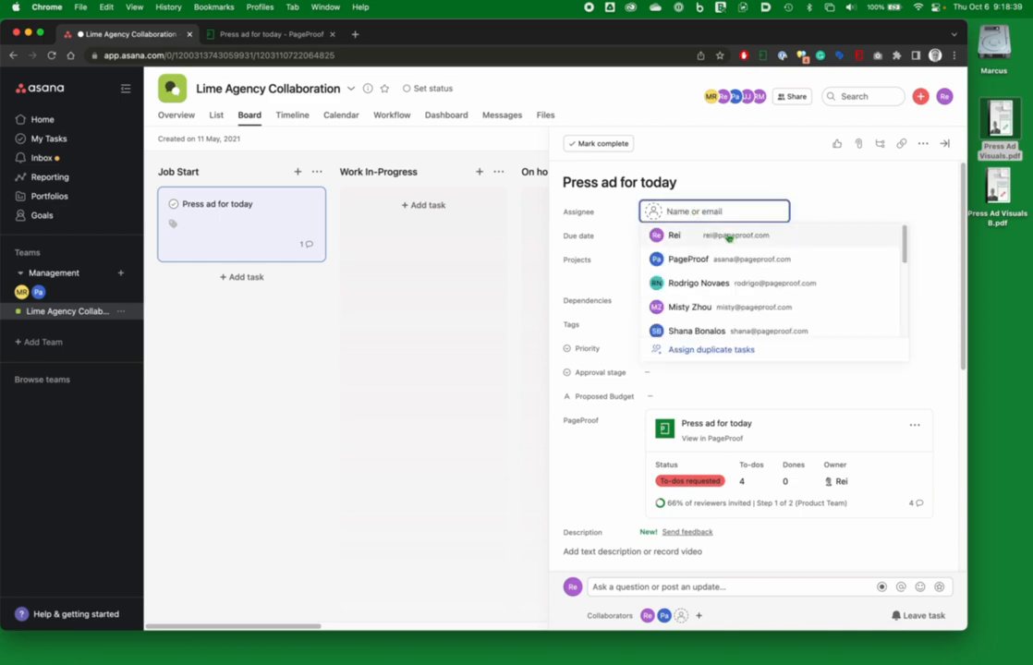
click(729, 237)
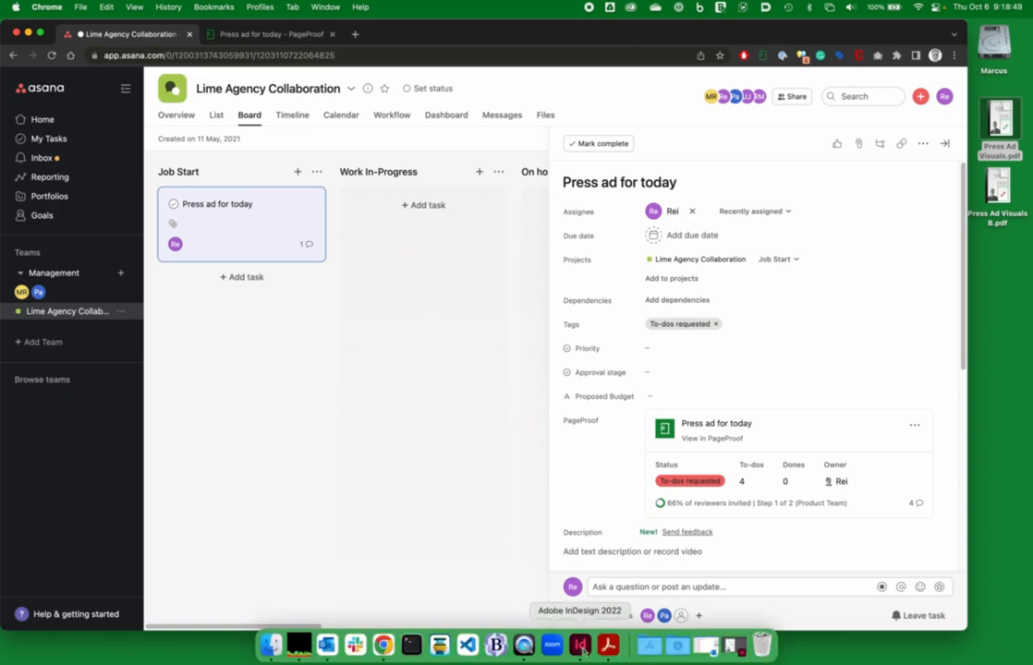
Step: Switch to InDesign and open the "Press ad for today" proof from the PageProof panel's inbox
click(594, 645)
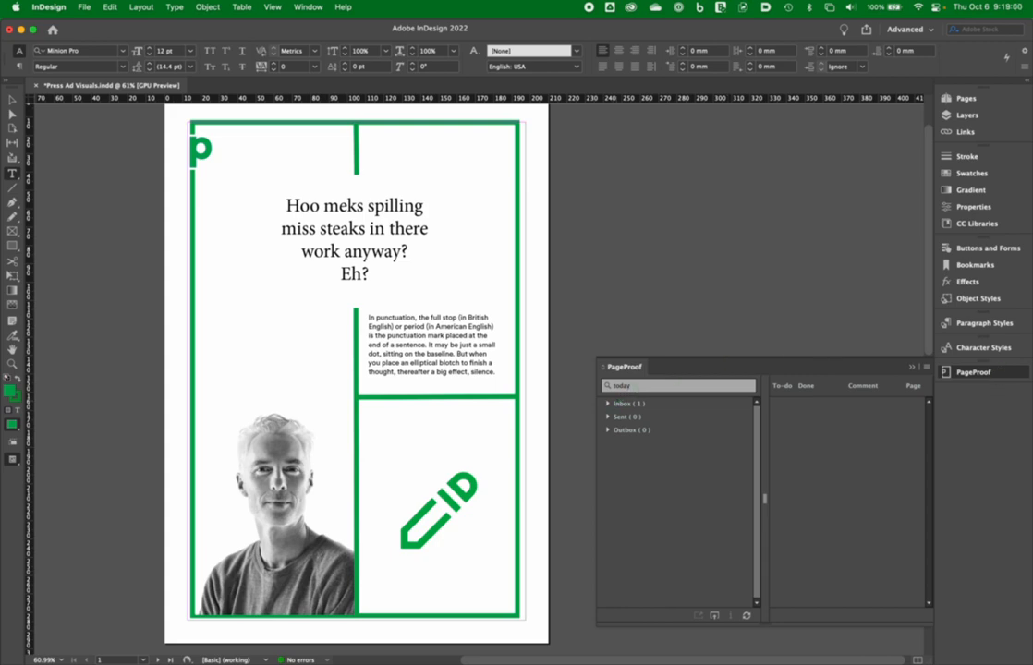
click(607, 404)
click(657, 425)
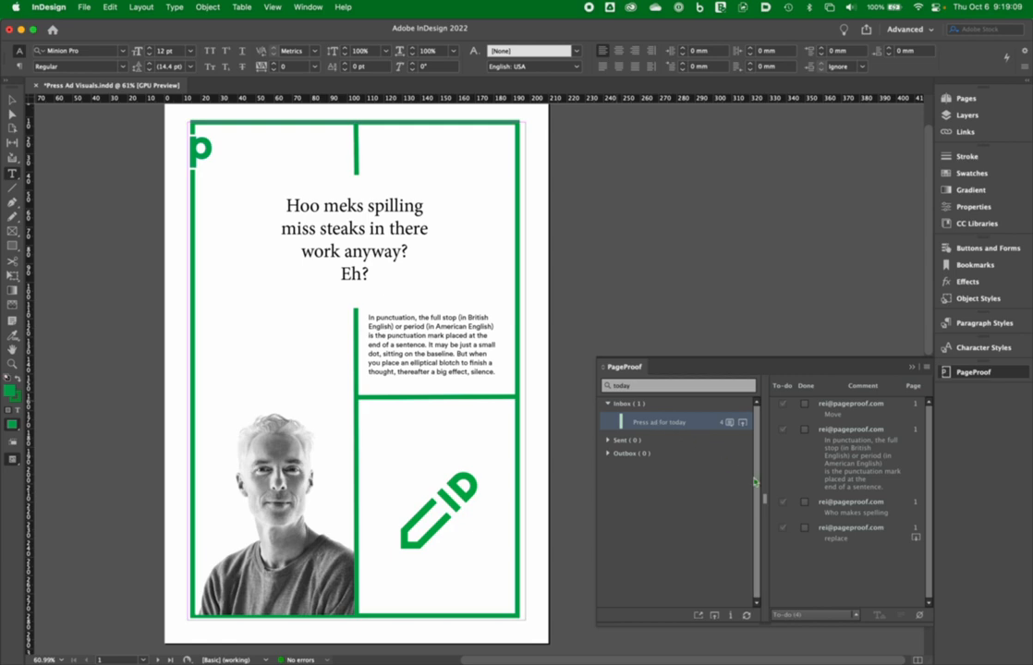
Step: Review the replace and Move comments on the layout and mark the Move comment as done
click(843, 539)
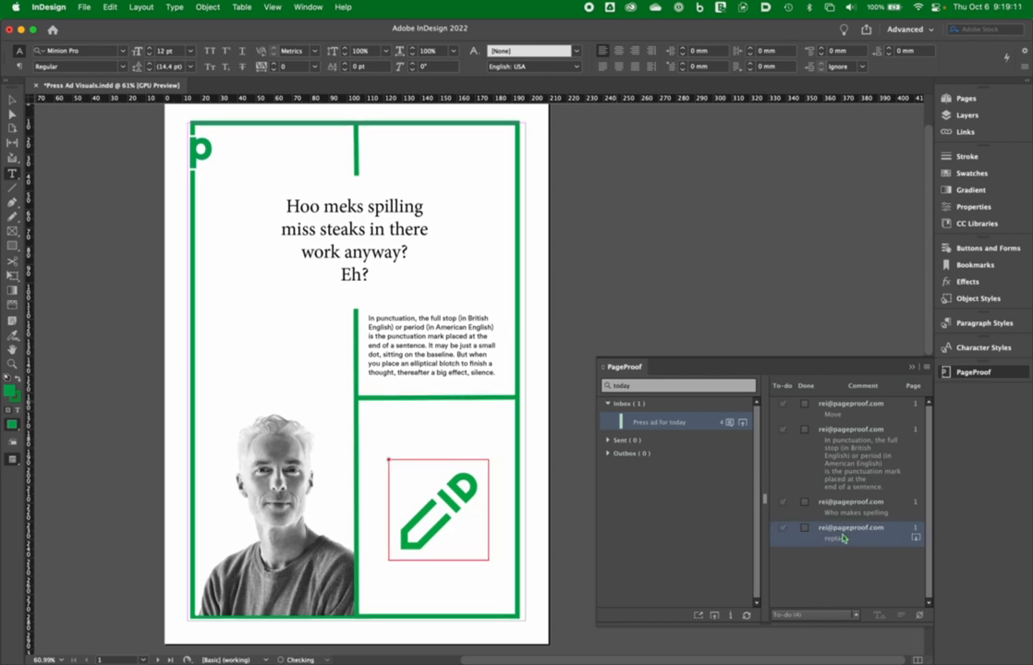
click(849, 415)
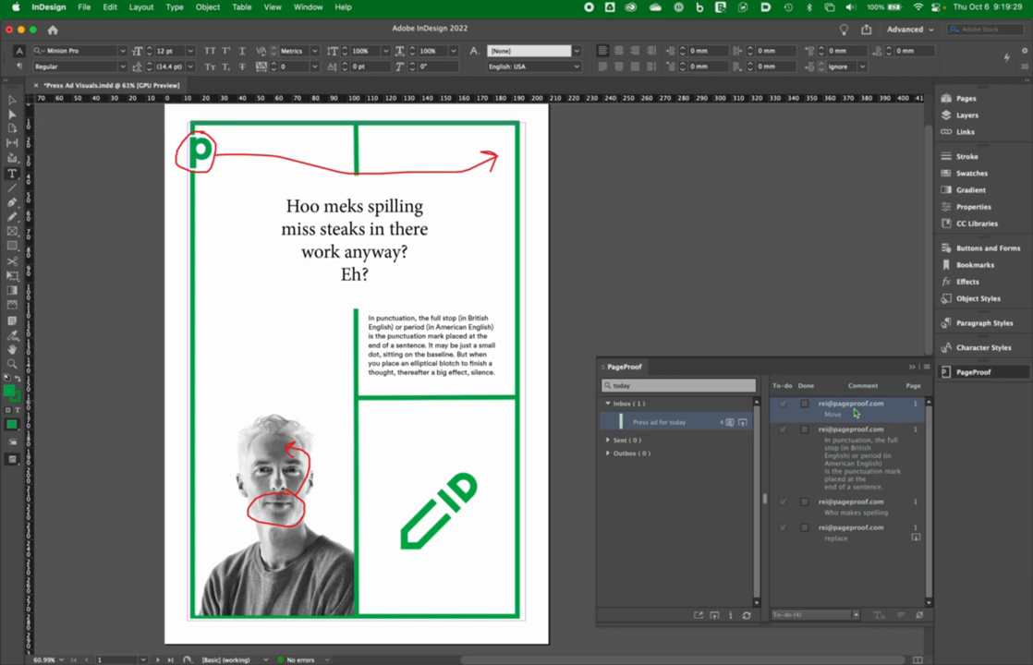
click(805, 404)
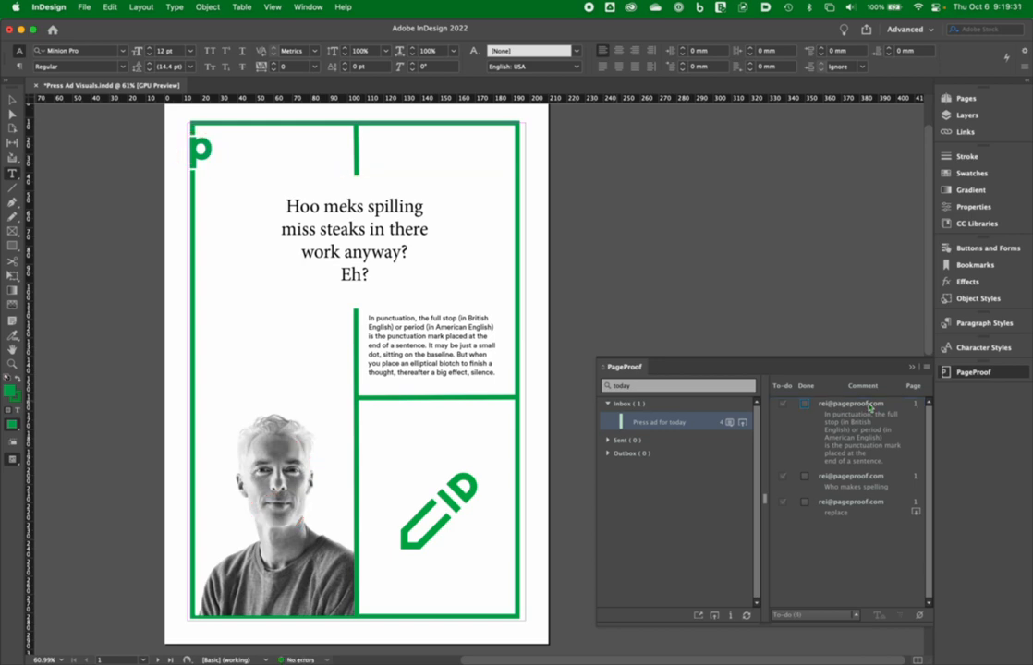
Step: Apply the "Who makes spelling" comment text to the headline and mark that comment done
click(848, 484)
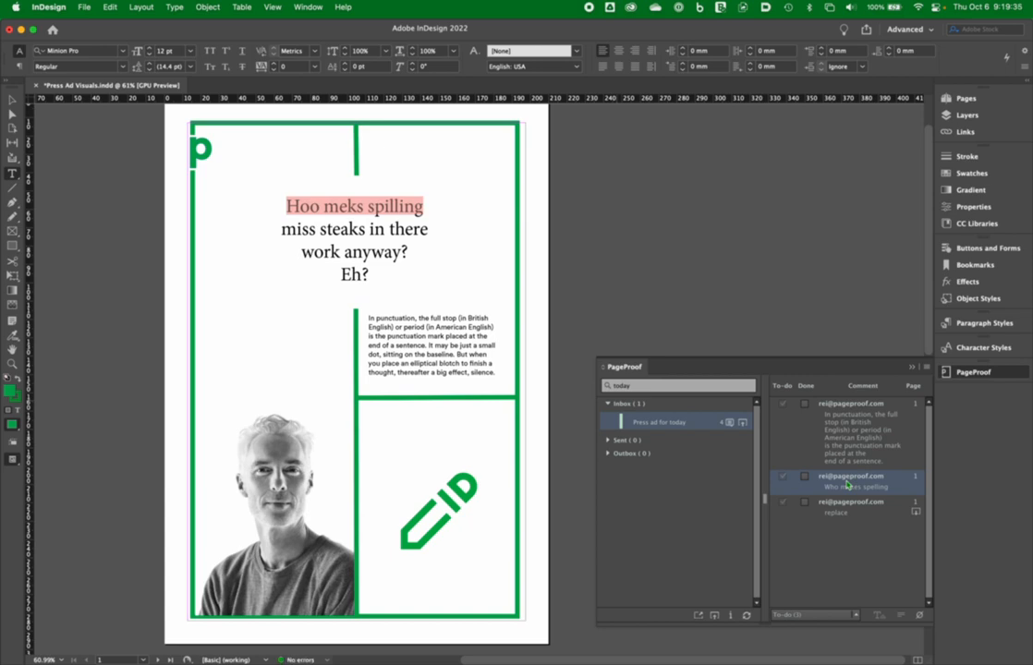
click(903, 617)
click(879, 617)
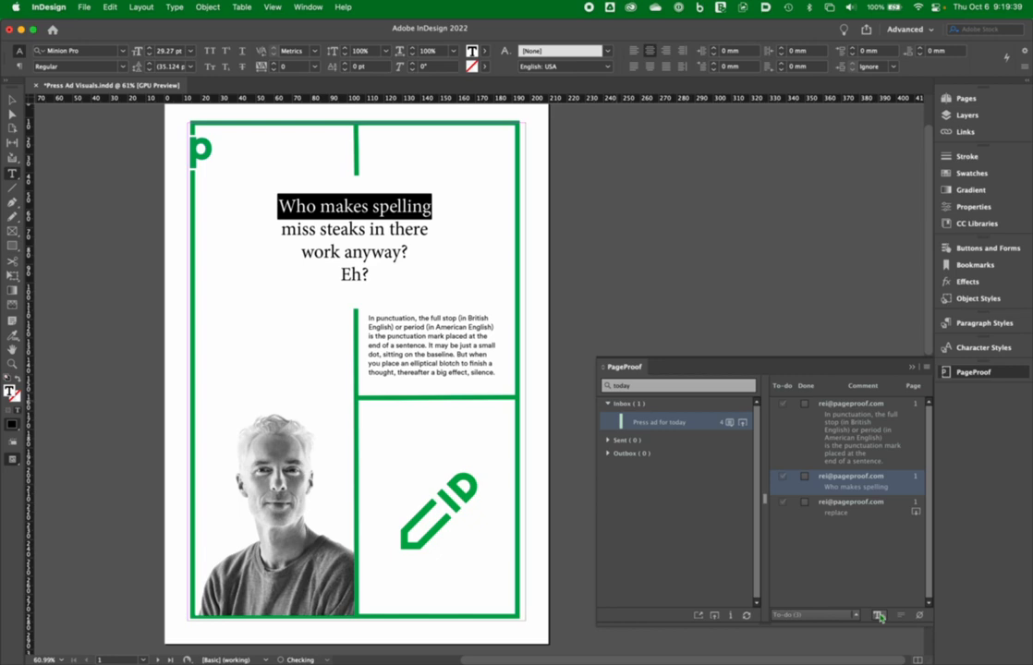
click(783, 476)
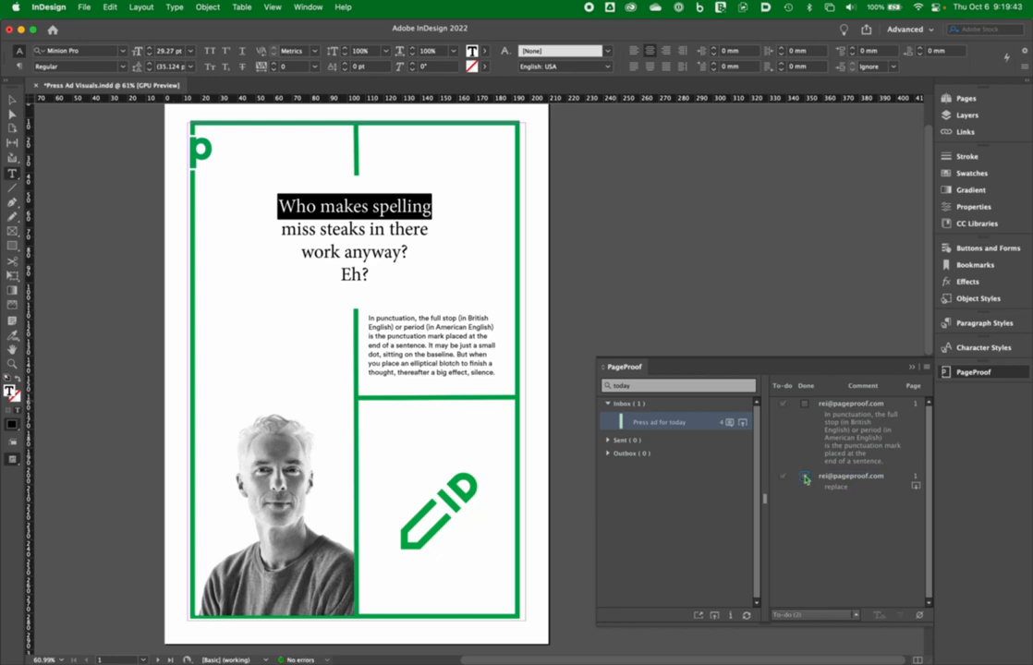
Step: Replace the body paragraph with the comment's shortened text and mark both remaining proof comments as done
click(835, 439)
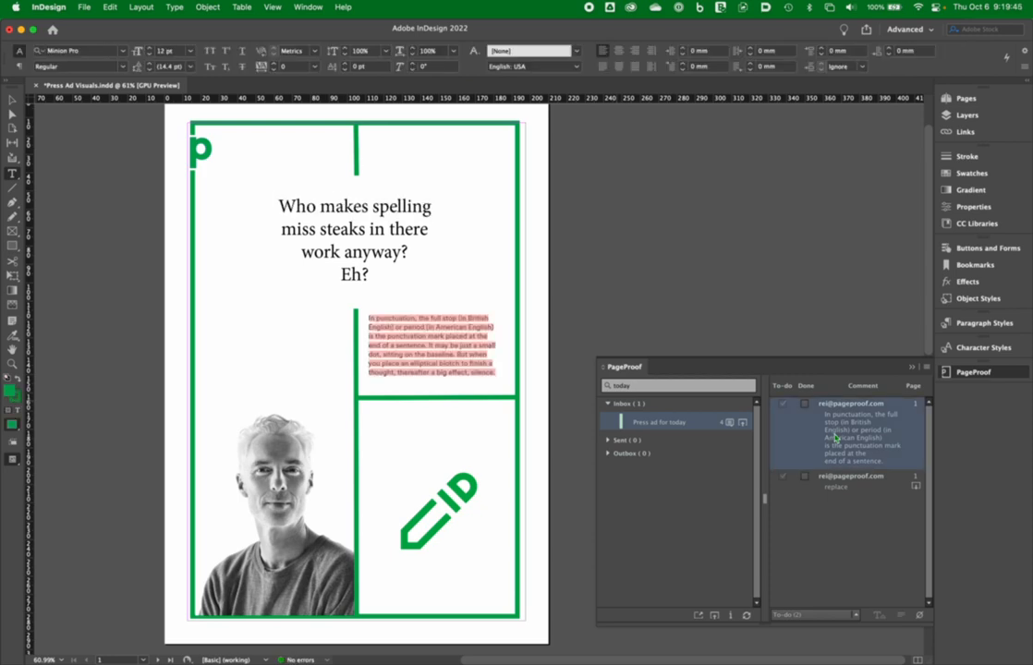
click(878, 616)
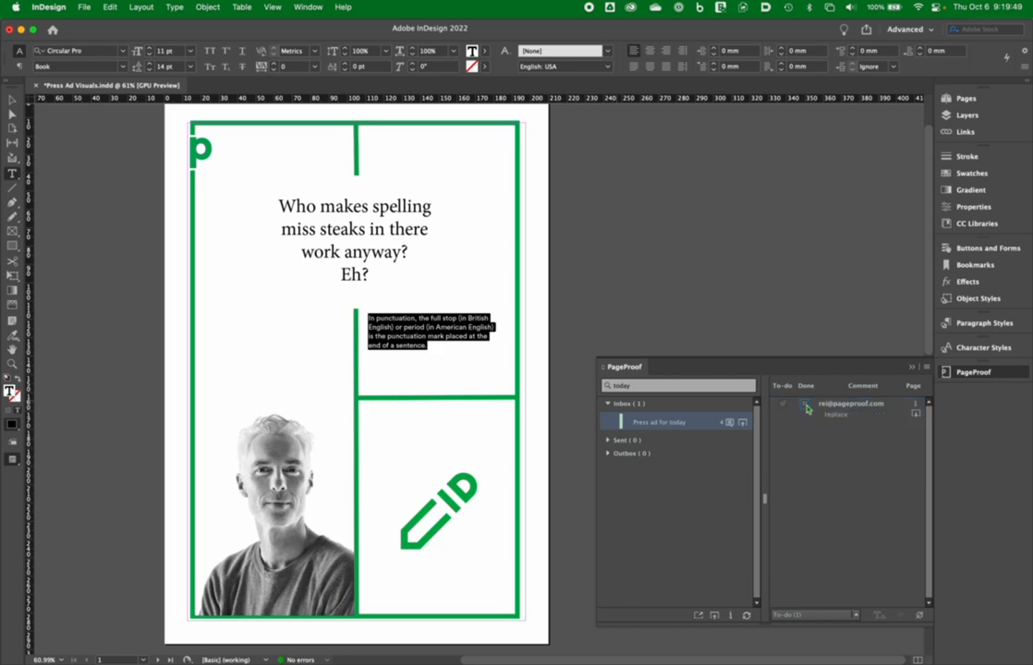
click(842, 418)
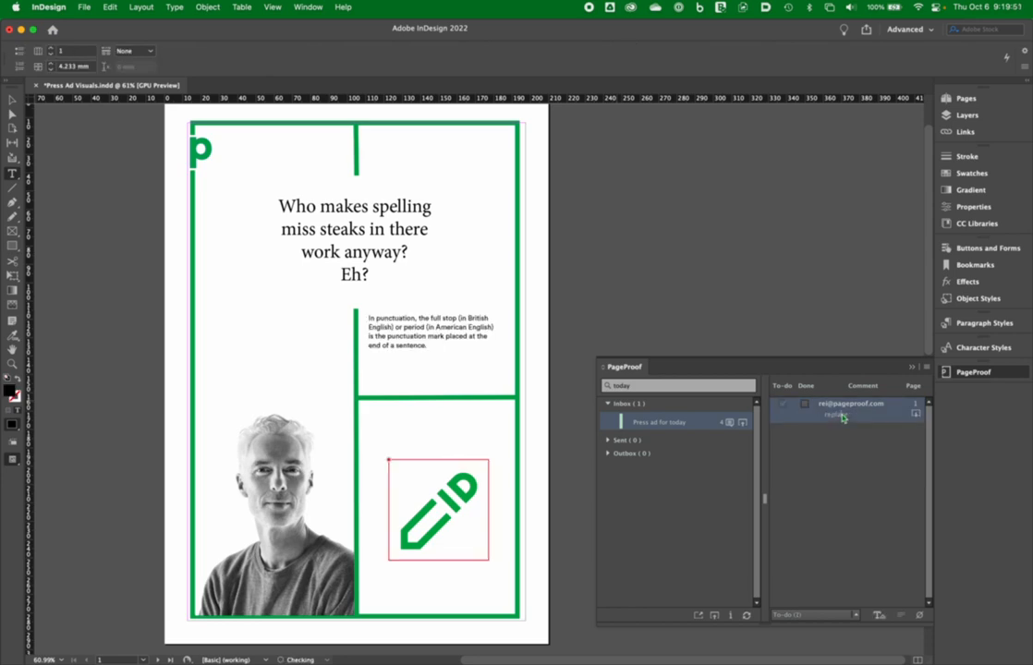
click(707, 355)
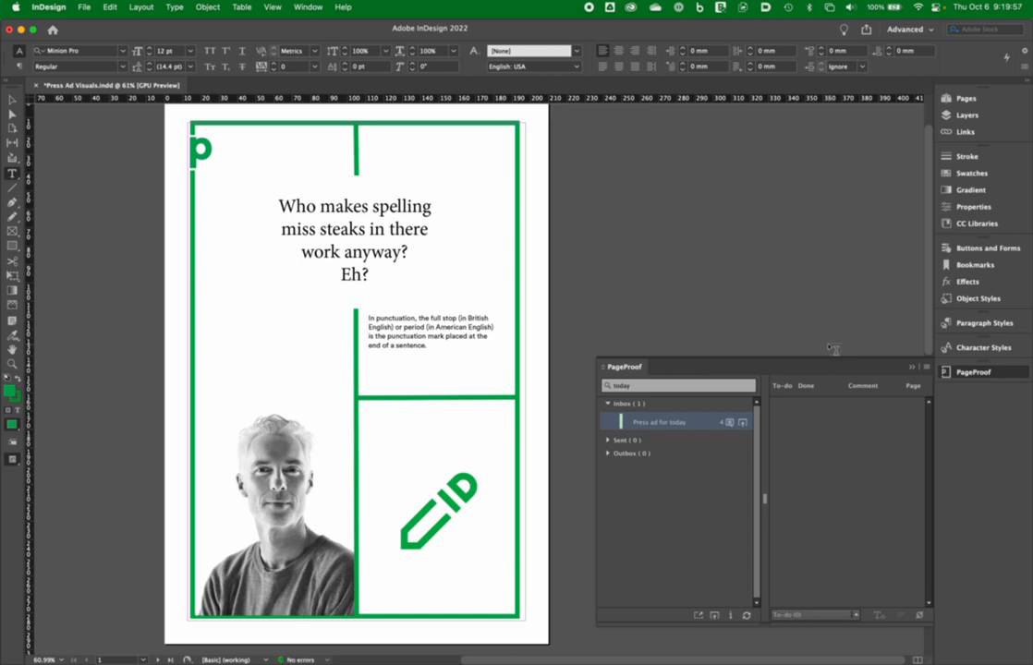
Step: Upload a new version of the proof, renaming it "Press ad for today - v2"
click(743, 425)
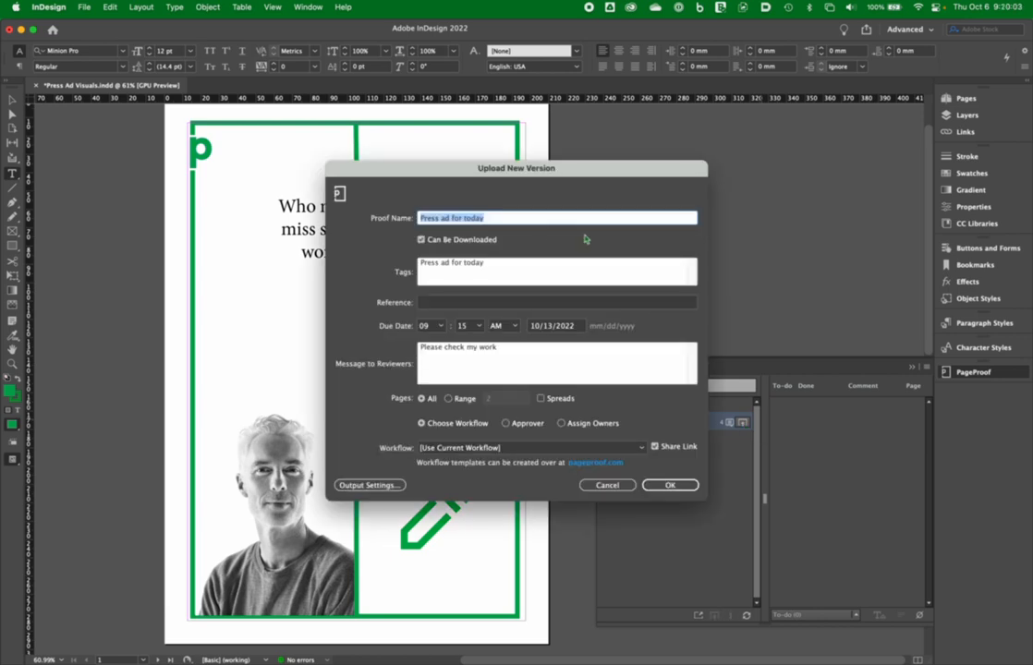
click(530, 221)
text(-)
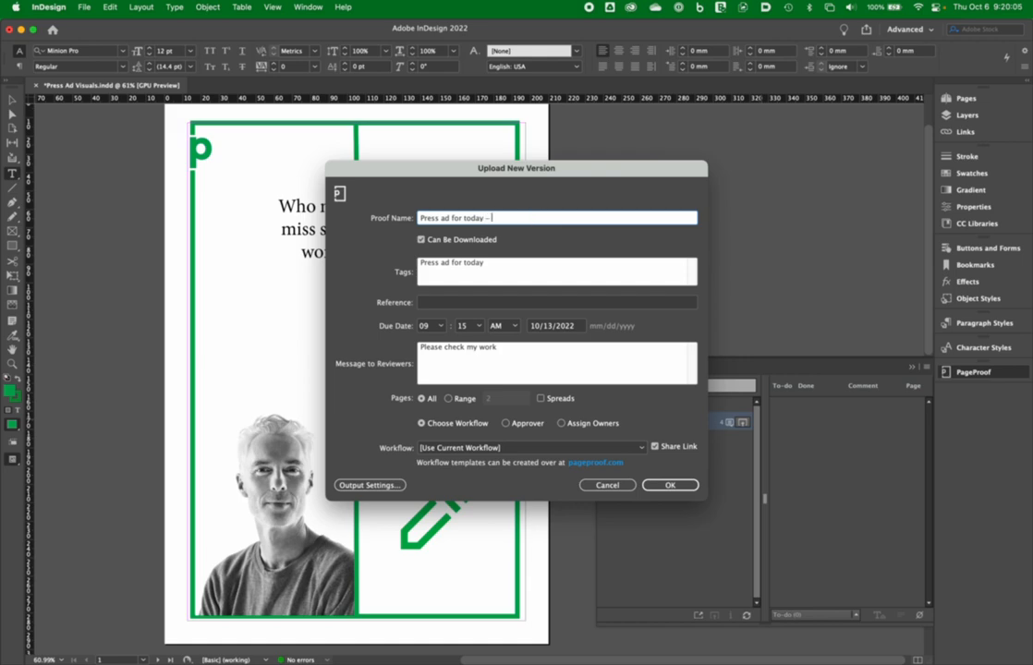
text( v2)
click(667, 486)
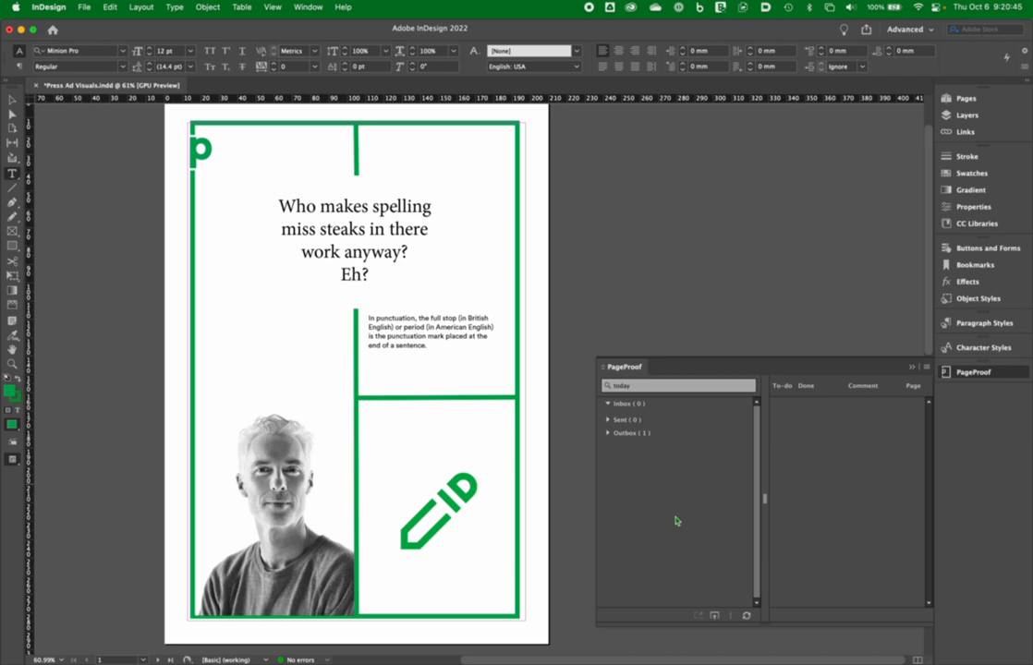
click(985, 373)
click(985, 373)
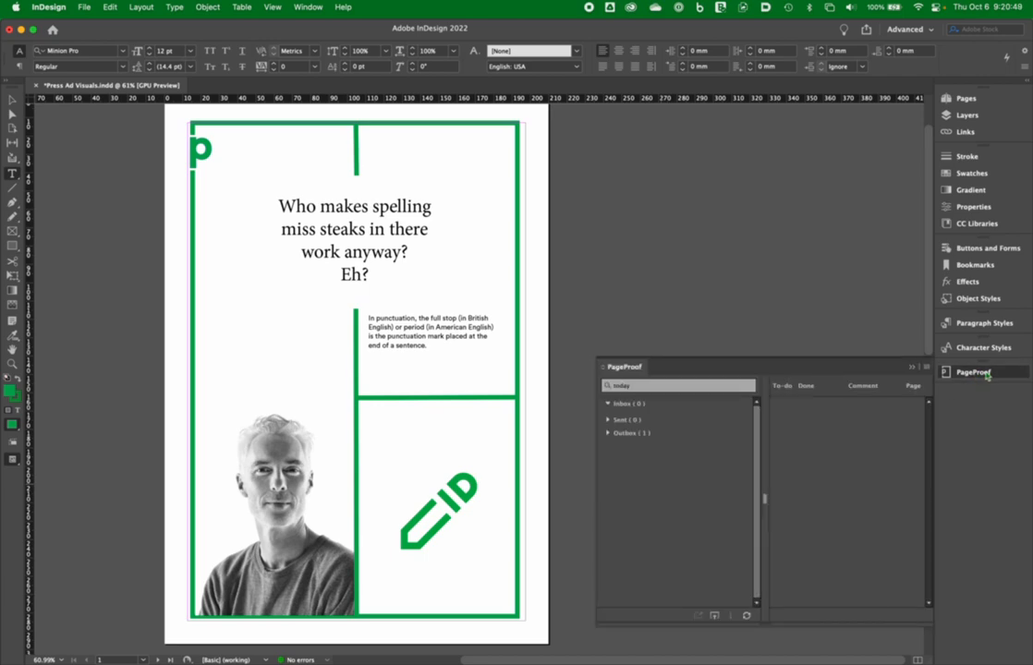